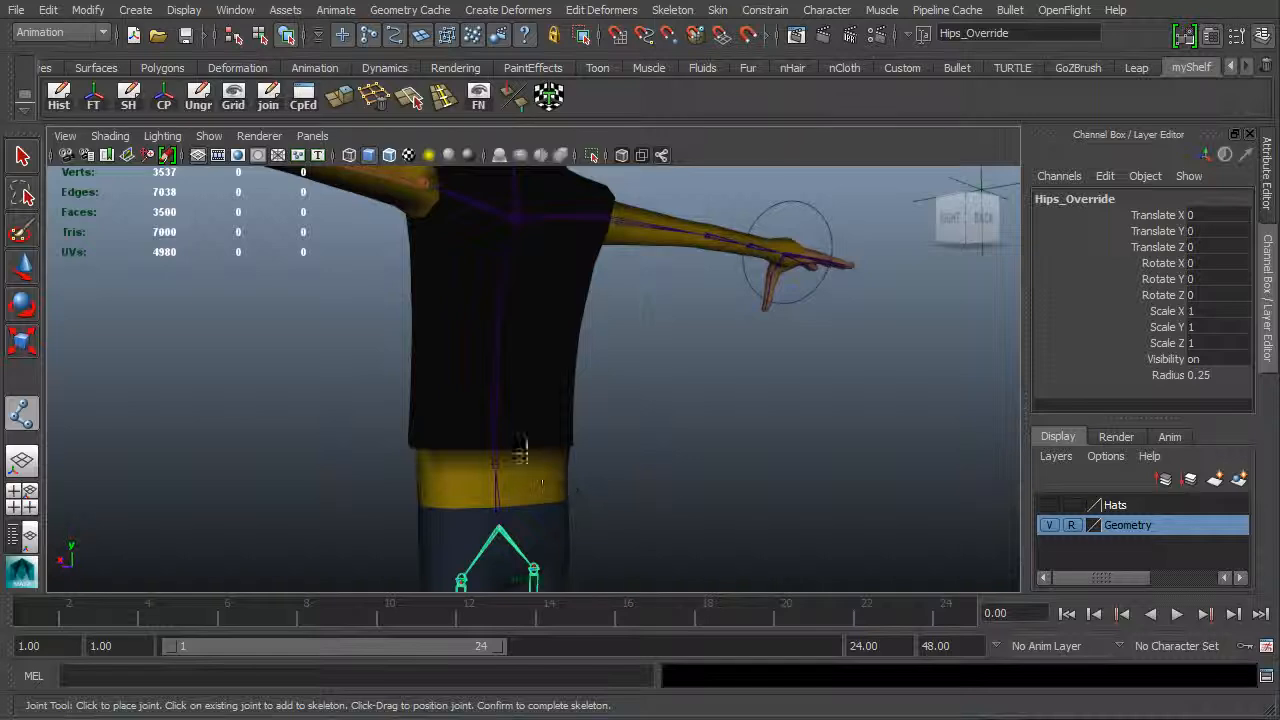
Examine the character's hip, leg and spine joints inside the mesh from the back, side and front
left_click_drag(724, 474, 563, 449, "alt")
middle_click_drag(571, 426, 571, 400, "alt")
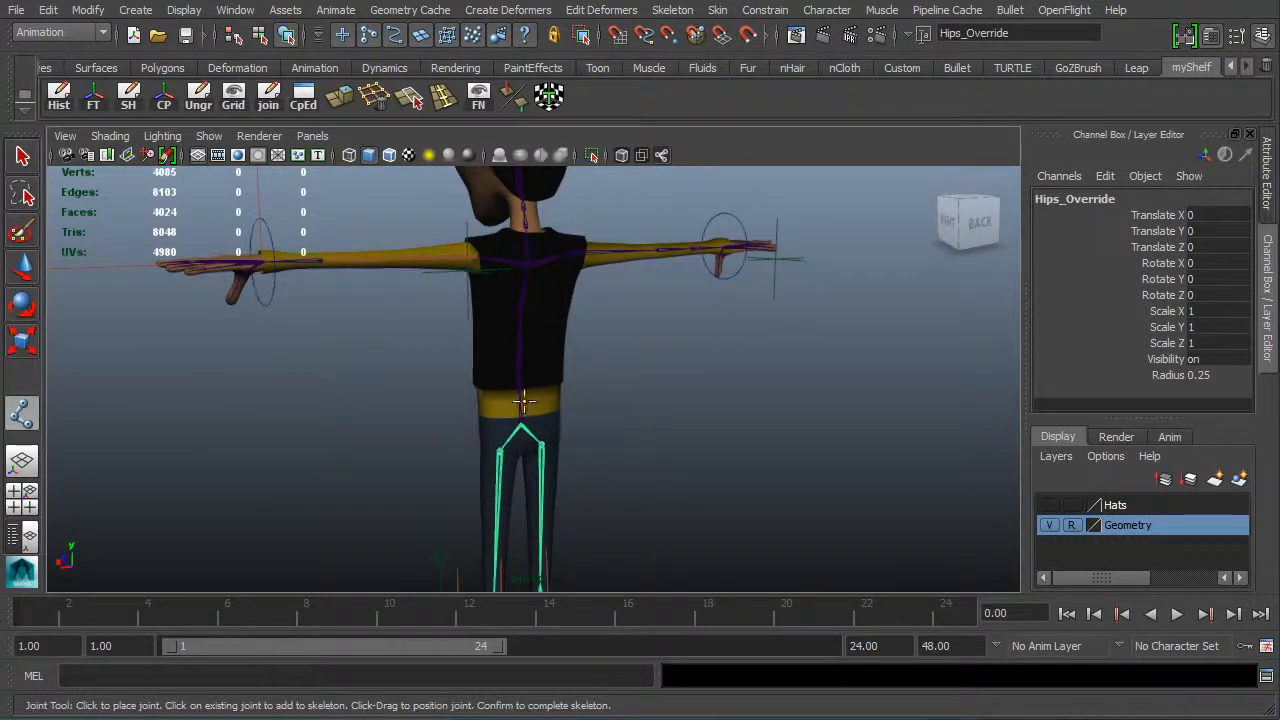
right_click_drag(523, 404, 702, 446, "alt")
left_click_drag(700, 447, 509, 380, "alt")
right_click_drag(509, 380, 581, 394, "alt")
left_click_drag(581, 394, 686, 377, "alt")
left_click_drag(623, 434, 697, 371, "alt")
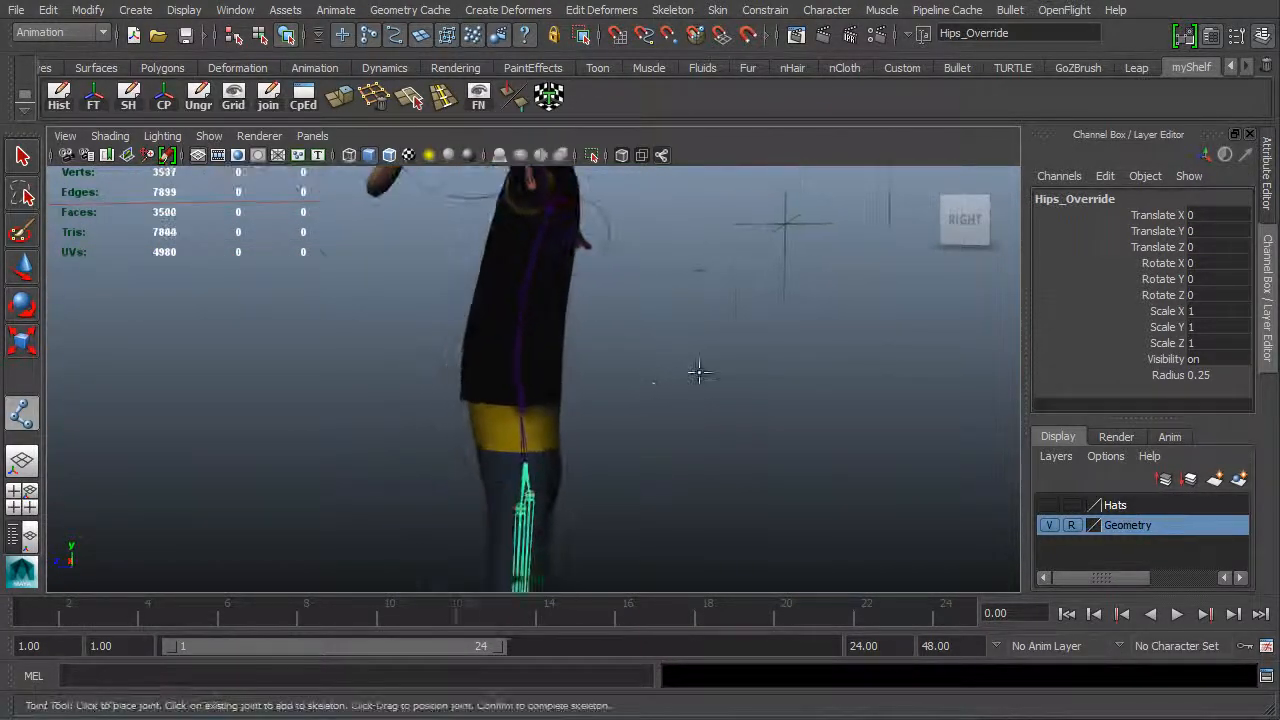
left_click_drag(543, 363, 580, 383, "alt")
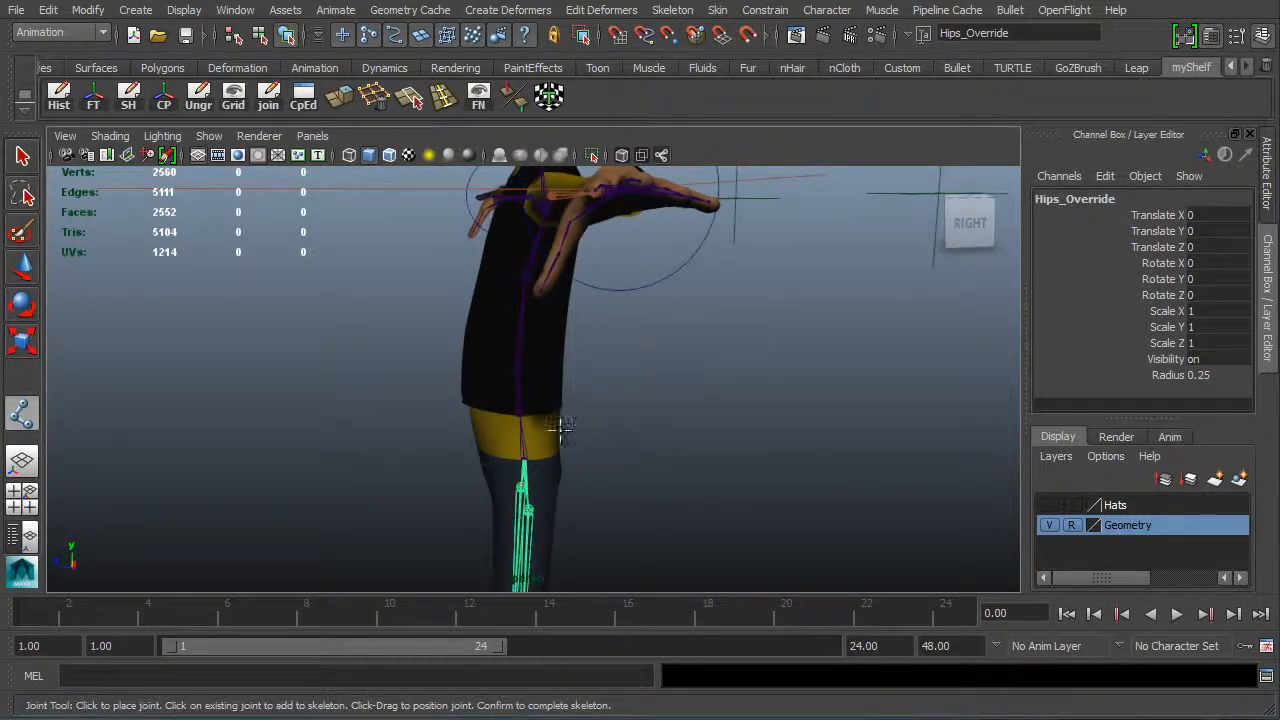
left_click_drag(560, 429, 803, 441, "alt")
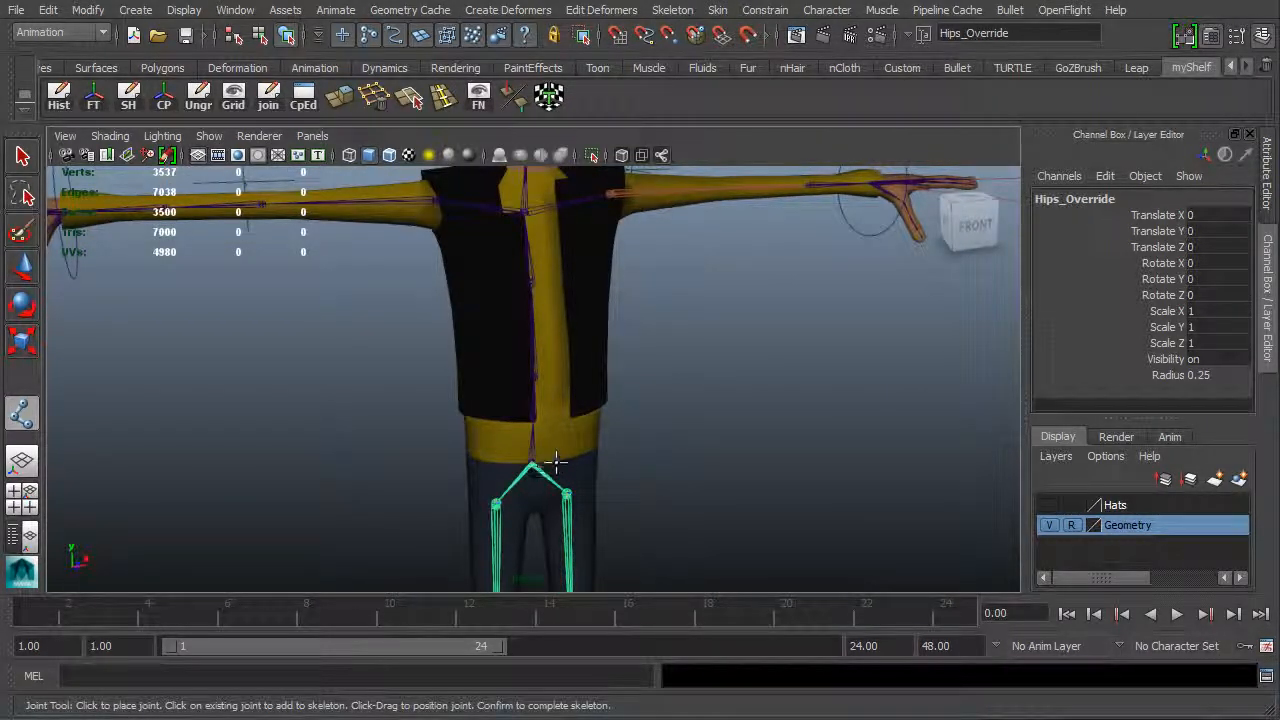
mouse_move(640, 484)
right_mouse_down("alt")
mouse_move(668, 484)
mouse_move(640, 480)
right_mouse_up("alt")
left_click_drag(560, 451, 523, 437, "alt")
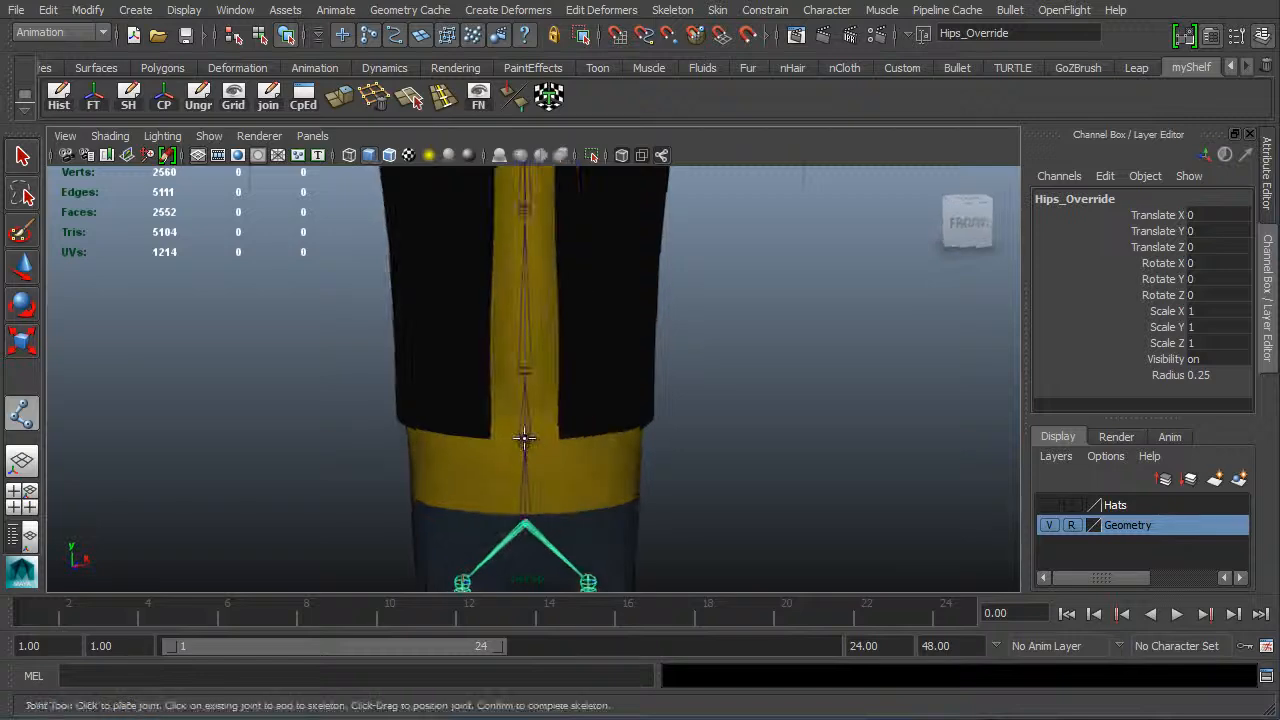
Hide the Geometry layer and inspect the bare spine, shoulder and neck joints from several angles
left_click(1049, 525)
left_click_drag(700, 489, 734, 469, "alt")
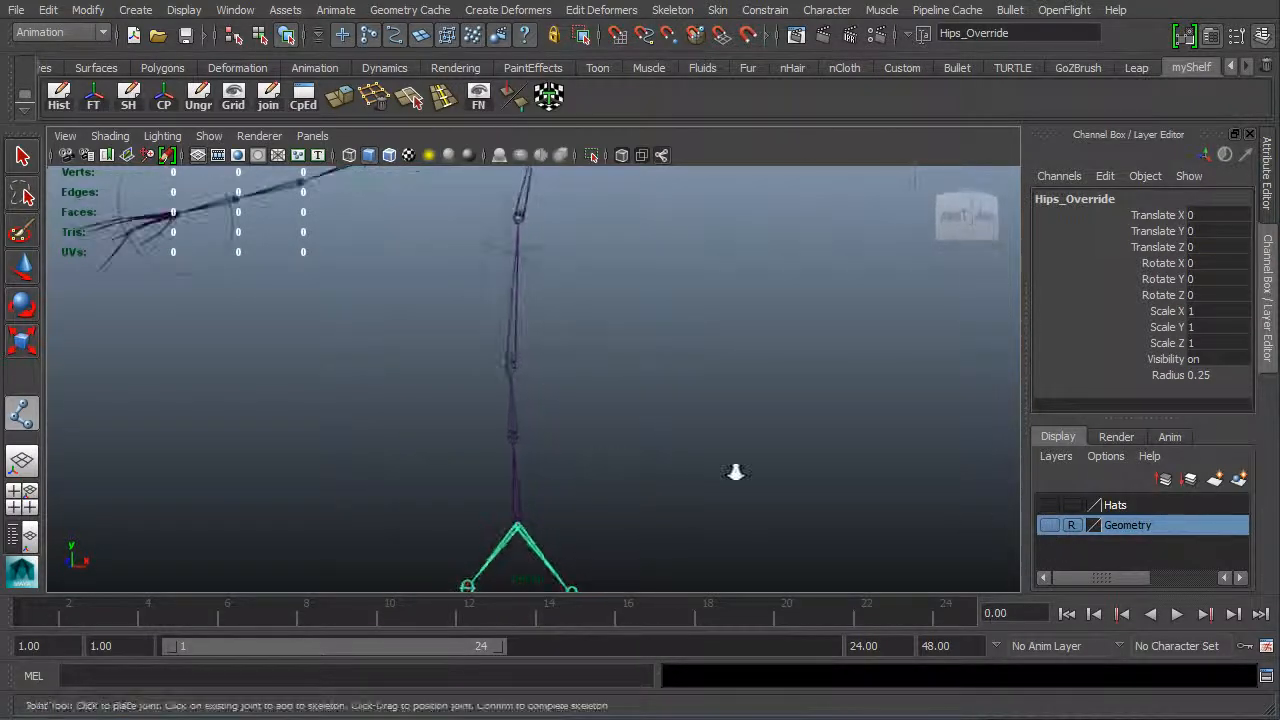
right_click_drag(734, 469, 486, 481, "alt")
left_click_drag(486, 481, 545, 410, "alt")
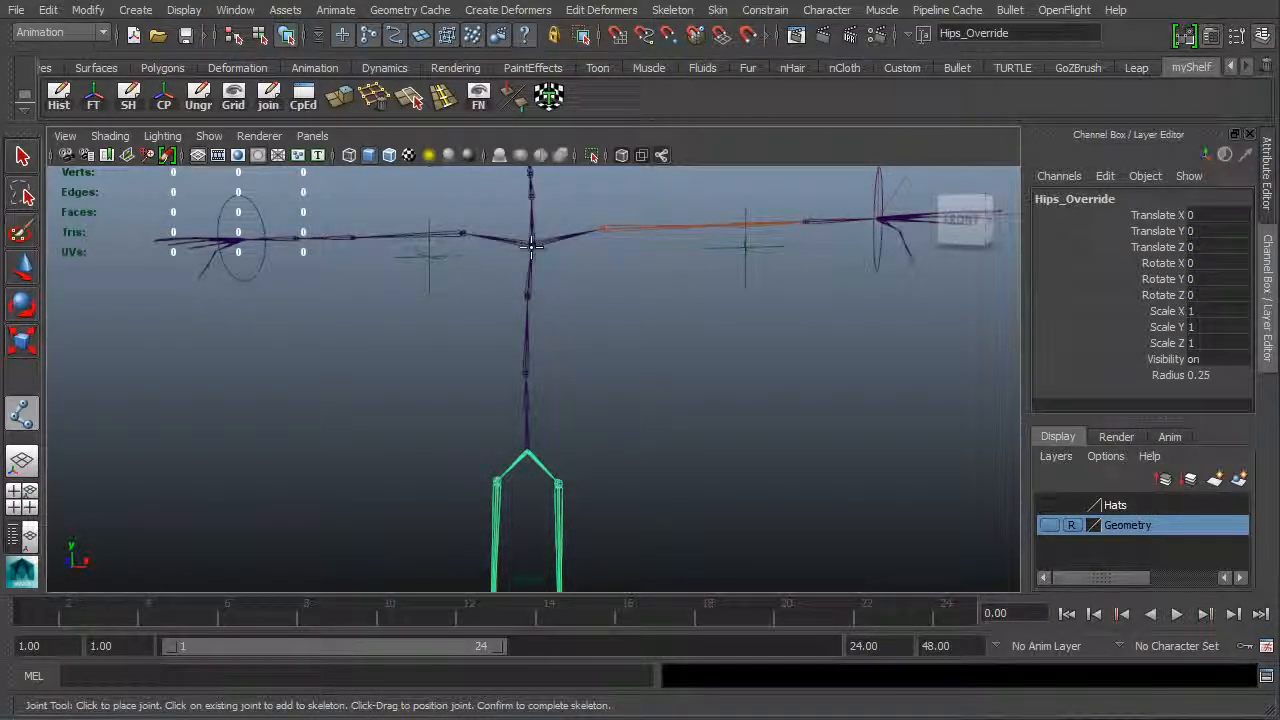
middle_click_drag(680, 366, 671, 499, "alt")
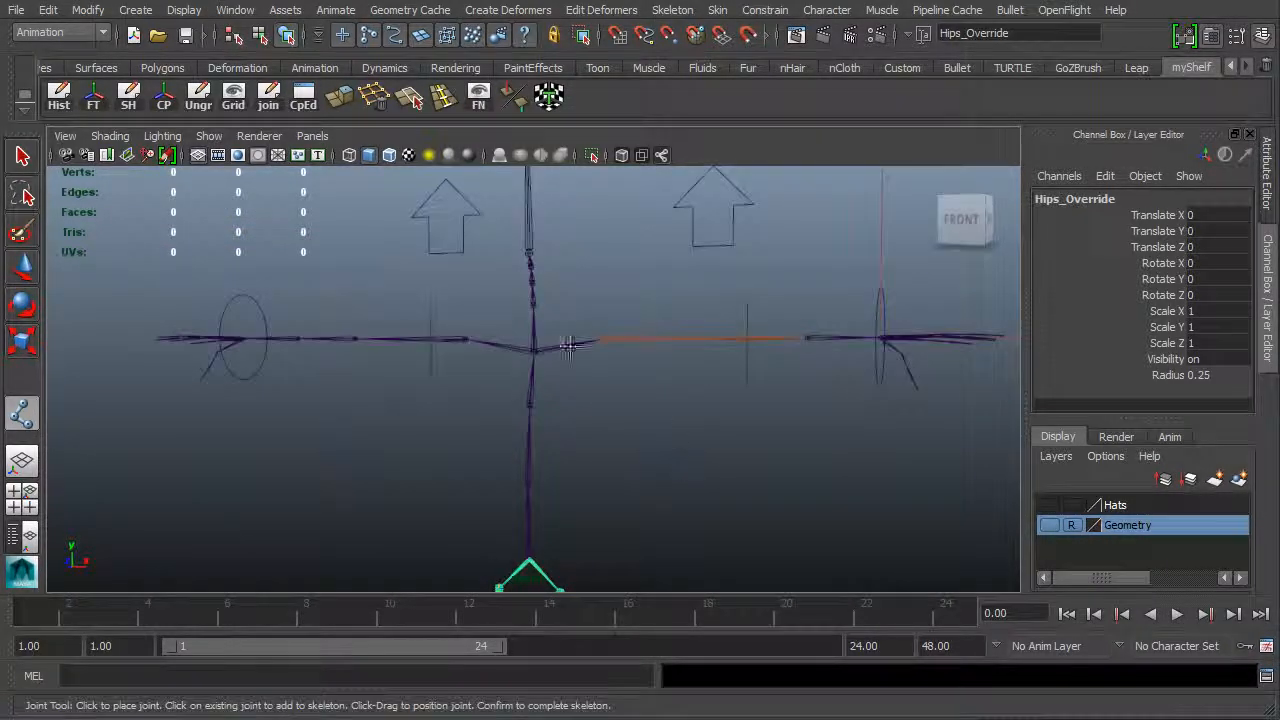
left_click_drag(551, 331, 424, 346, "alt")
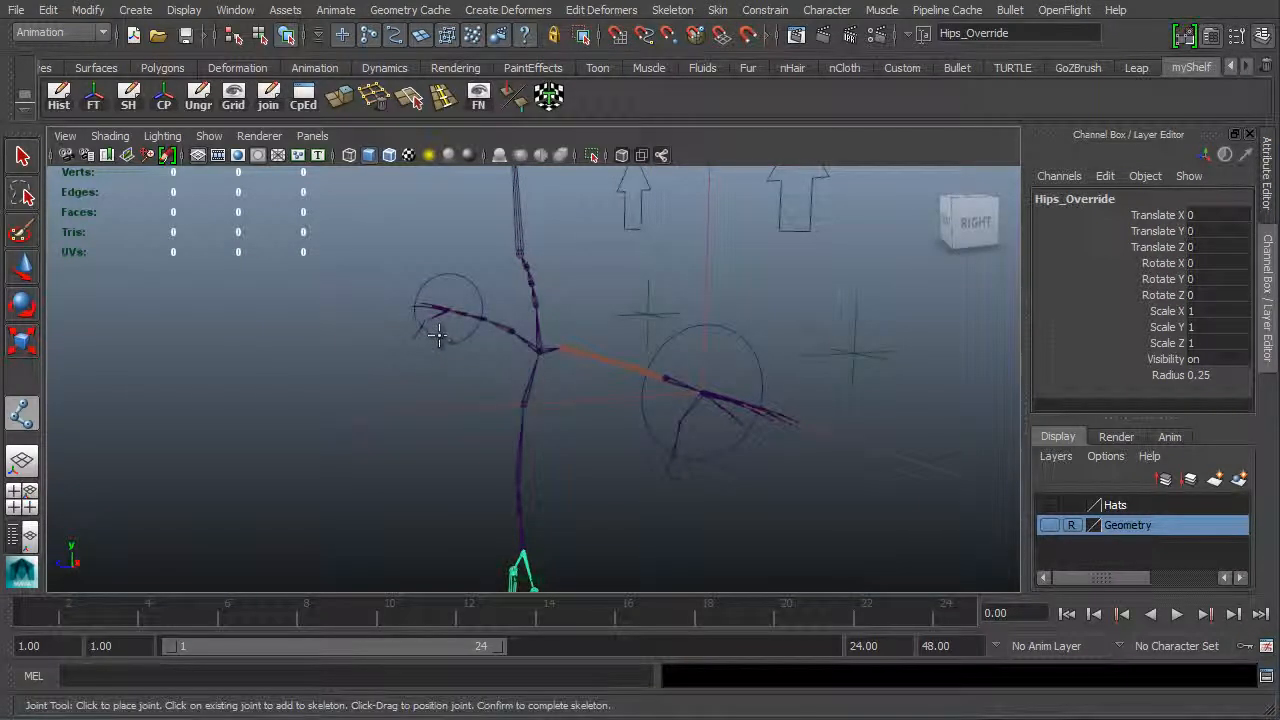
left_click_drag(537, 291, 532, 345, "alt")
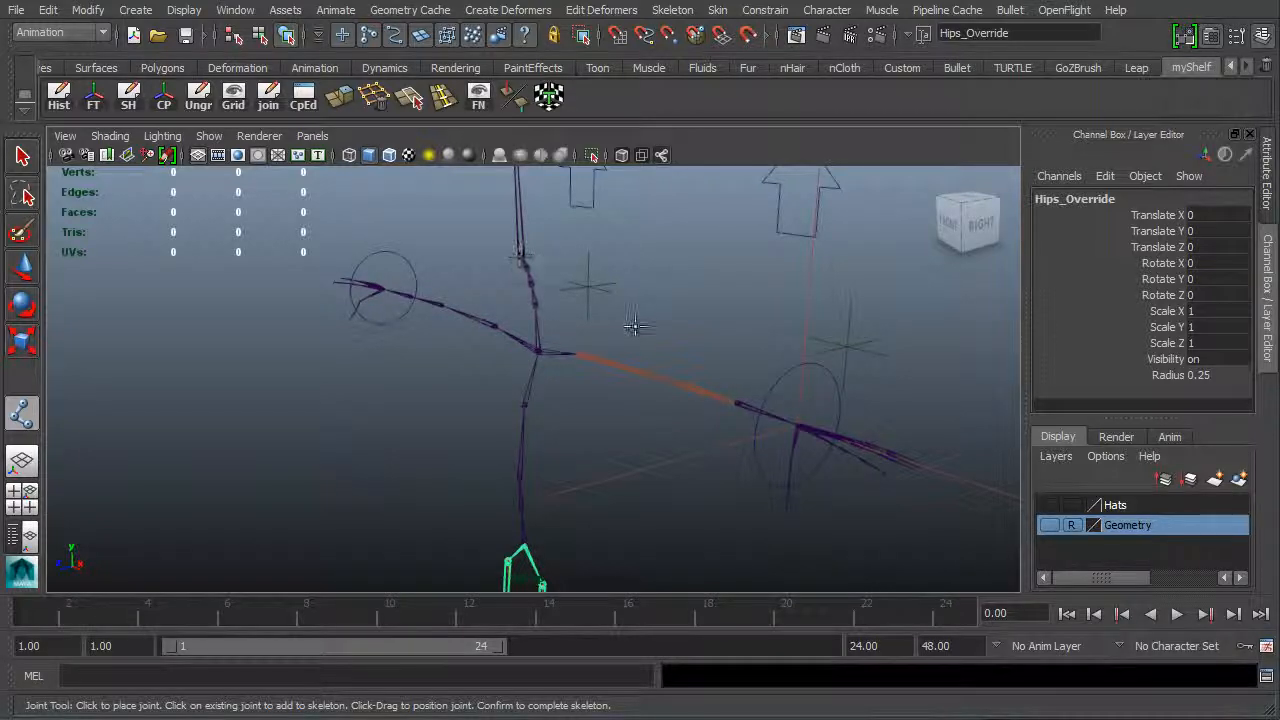
left_click_drag(629, 323, 528, 411, "alt")
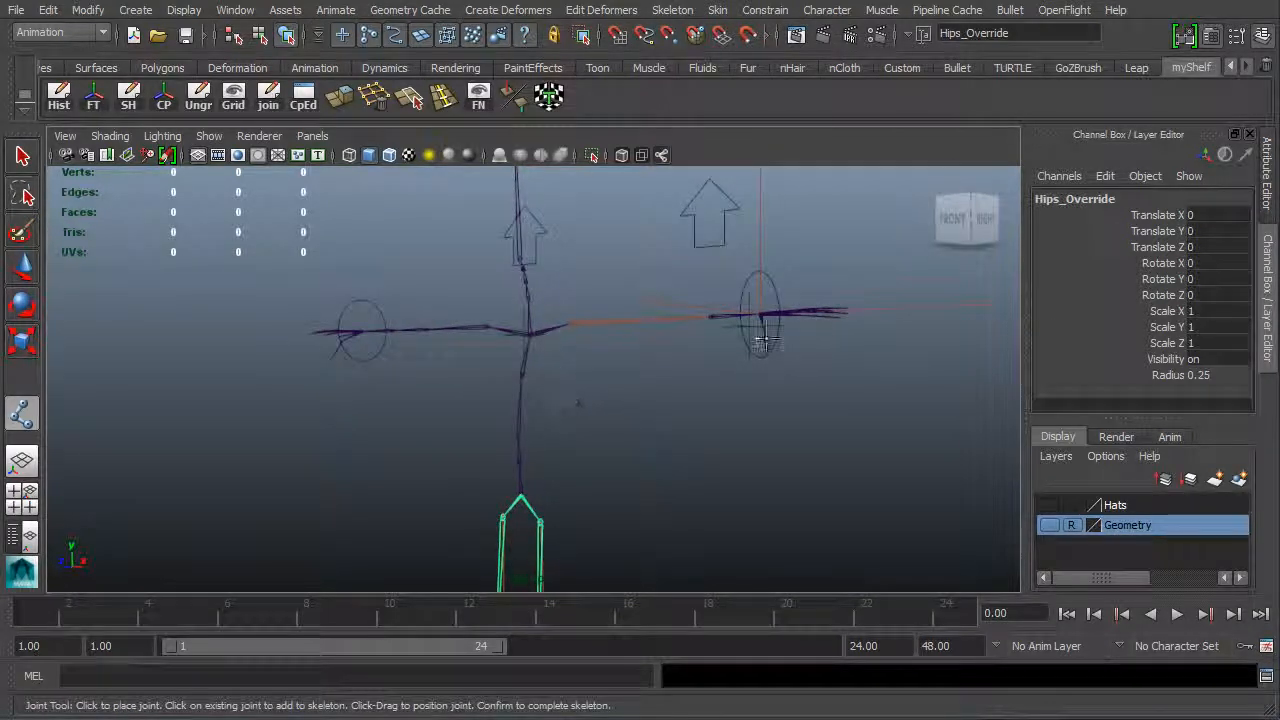
Reset the IK Spline Handle Tool to its defaults and turn off Auto parent curve
left_click(673, 10)
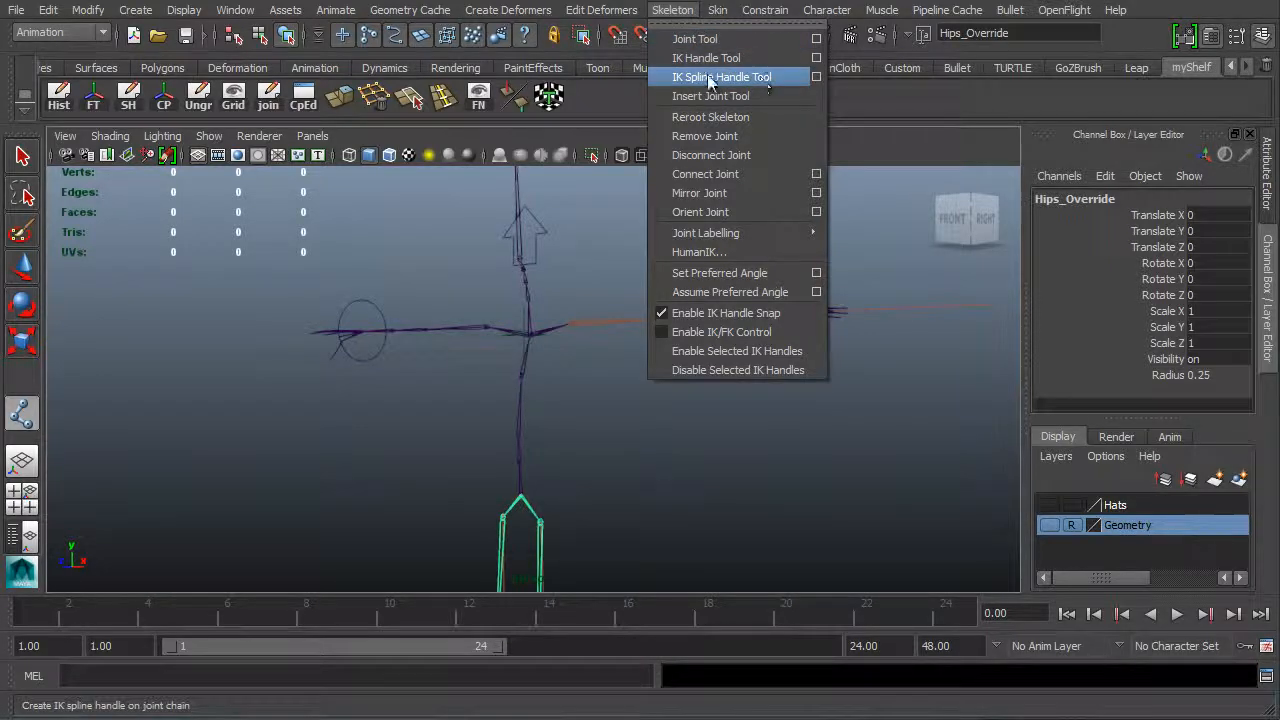
left_click(817, 77)
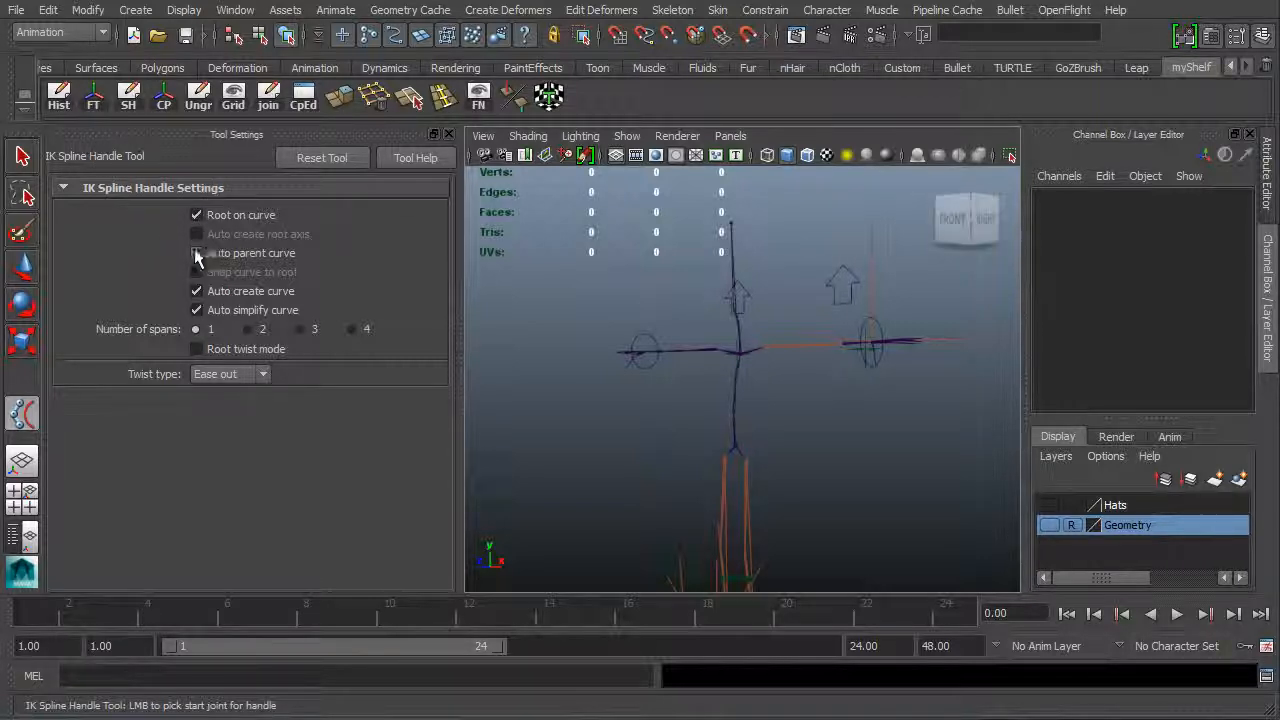
left_click(320, 163)
left_click(246, 256)
left_click(219, 255)
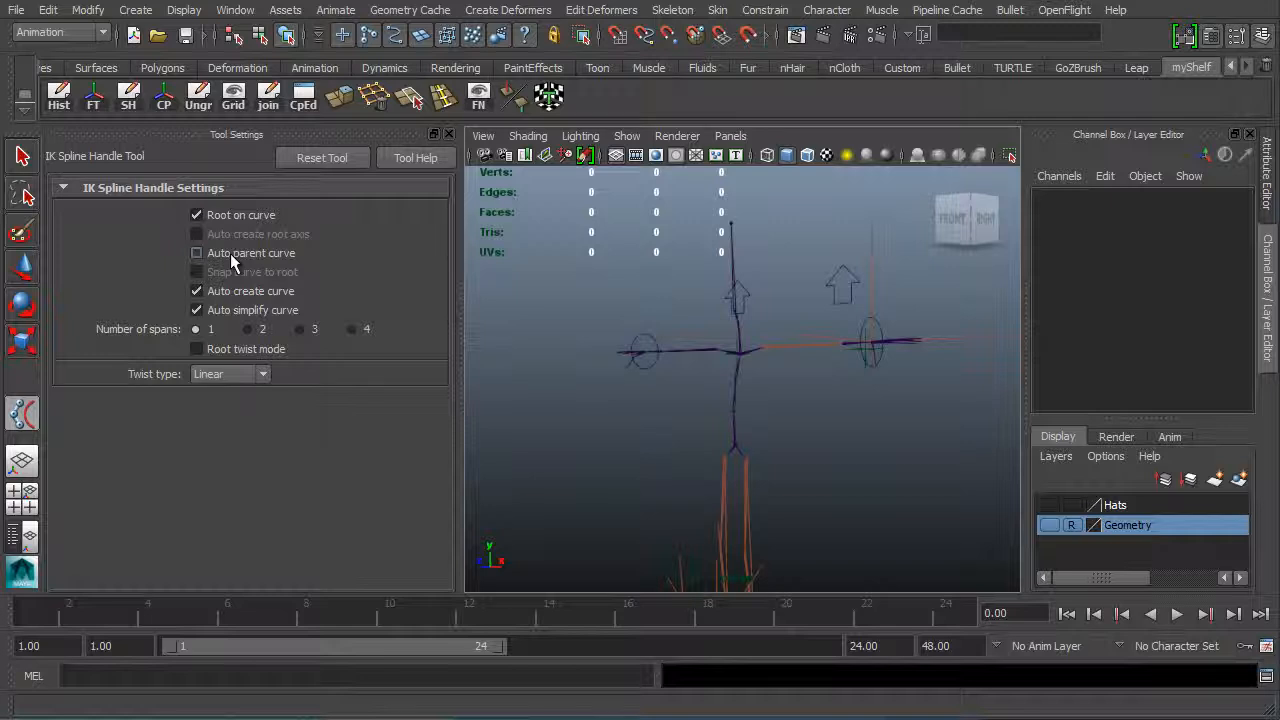
scroll(774, 437, "up", 5)
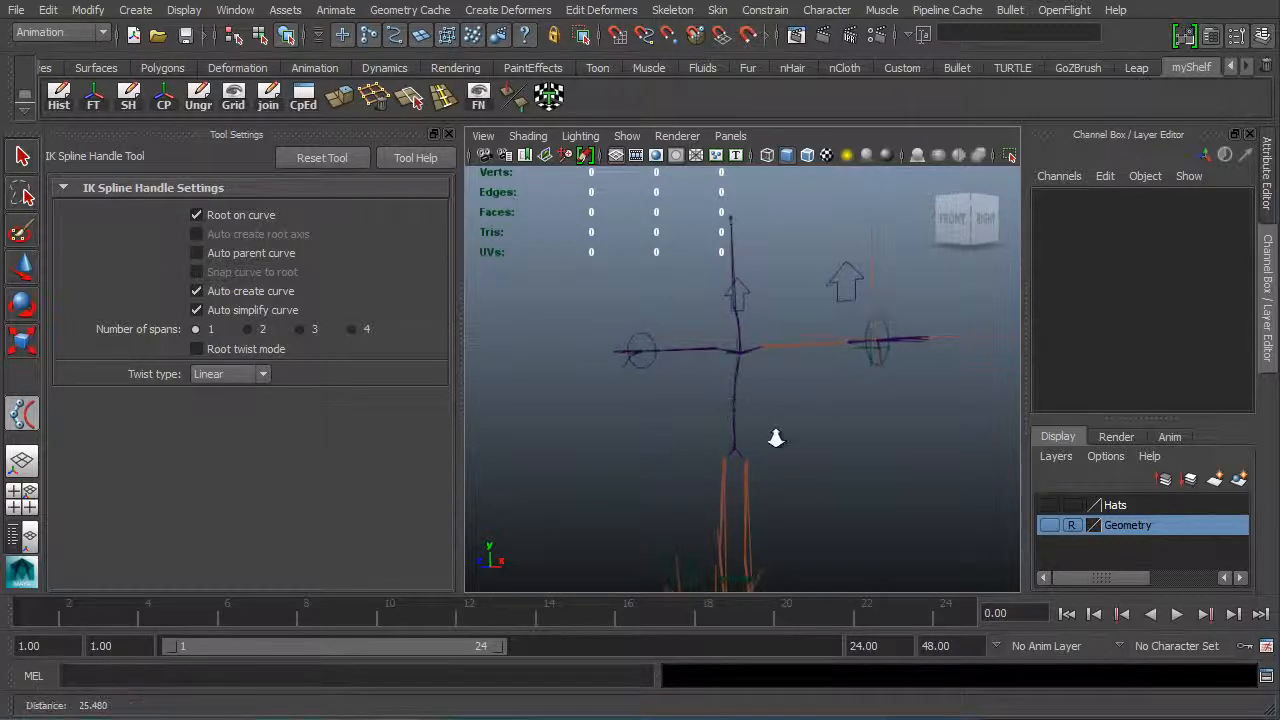
left_click(448, 135)
Create a spline IK handle from the first spine joint above the hips up to the chest joint where the shoulders branch
left_click_drag(694, 369, 520, 503, "alt")
left_click(520, 482)
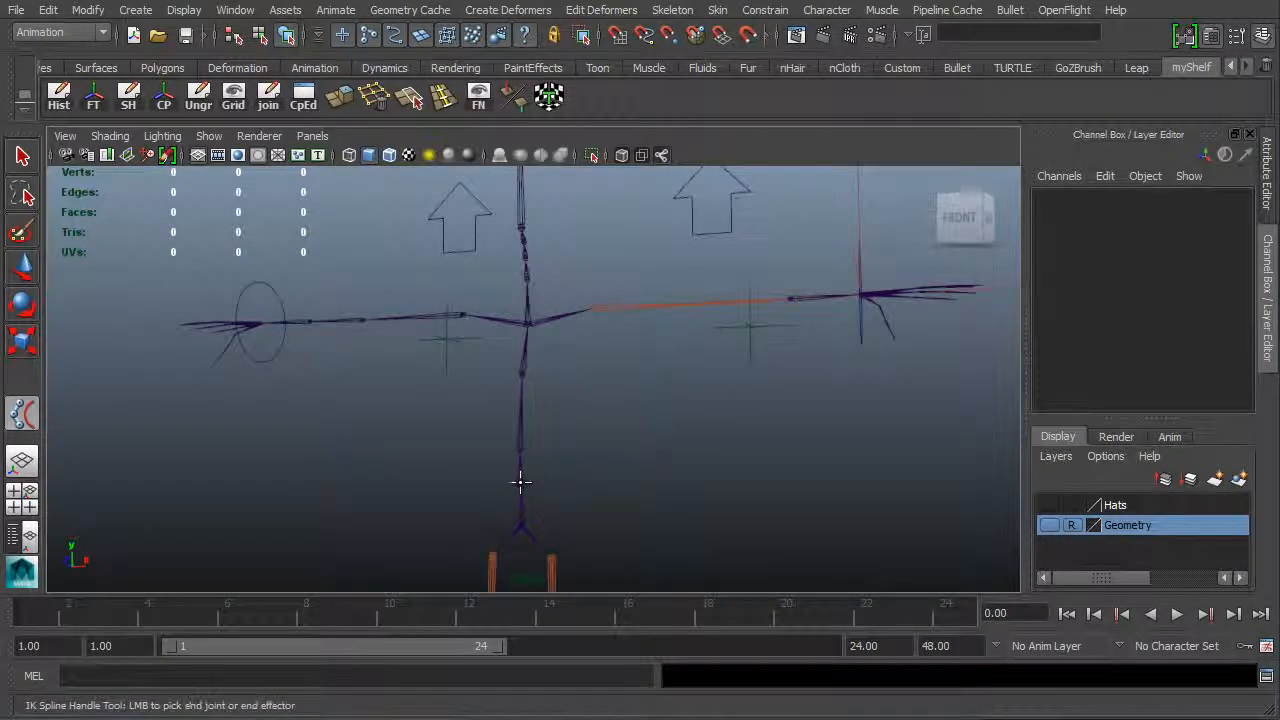
left_click(528, 325)
left_click_drag(600, 477, 340, 460, "alt")
left_click_drag(397, 391, 634, 349, "alt")
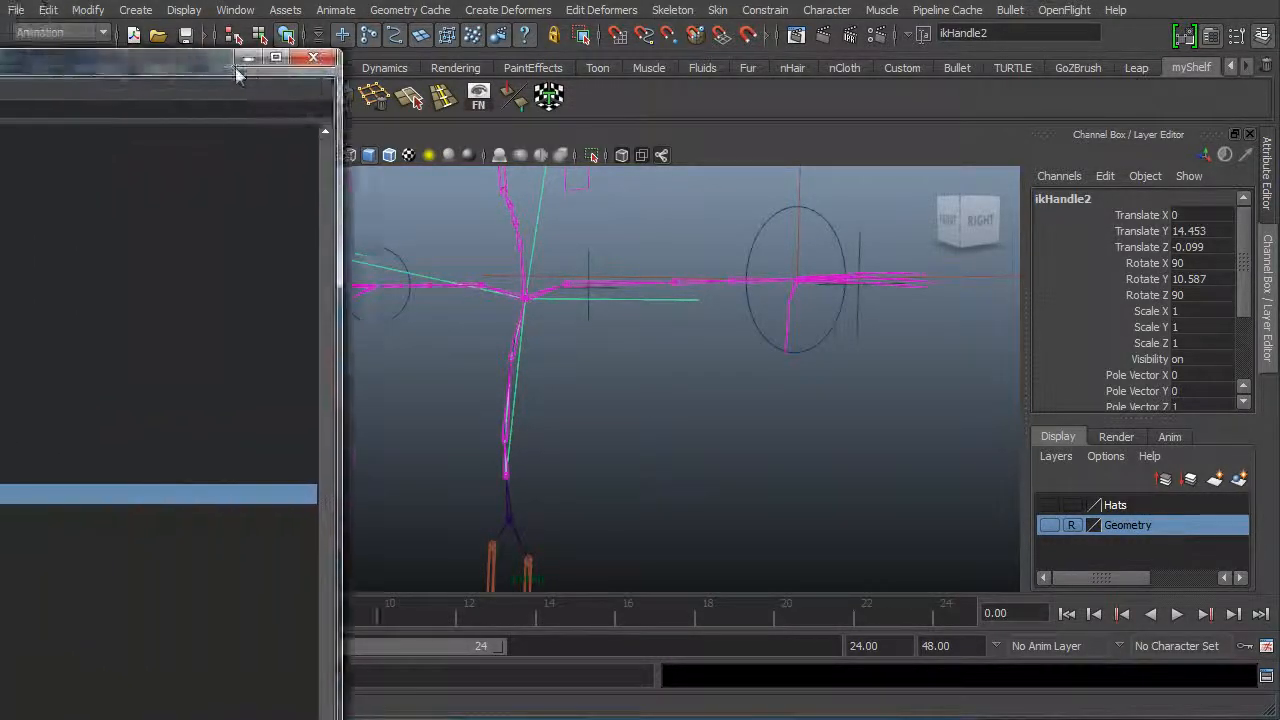
Fit the Outliner beside the skeleton view and rename the new spline IK handle to backSplineIK
left_click_drag(498, 53, 509, 31)
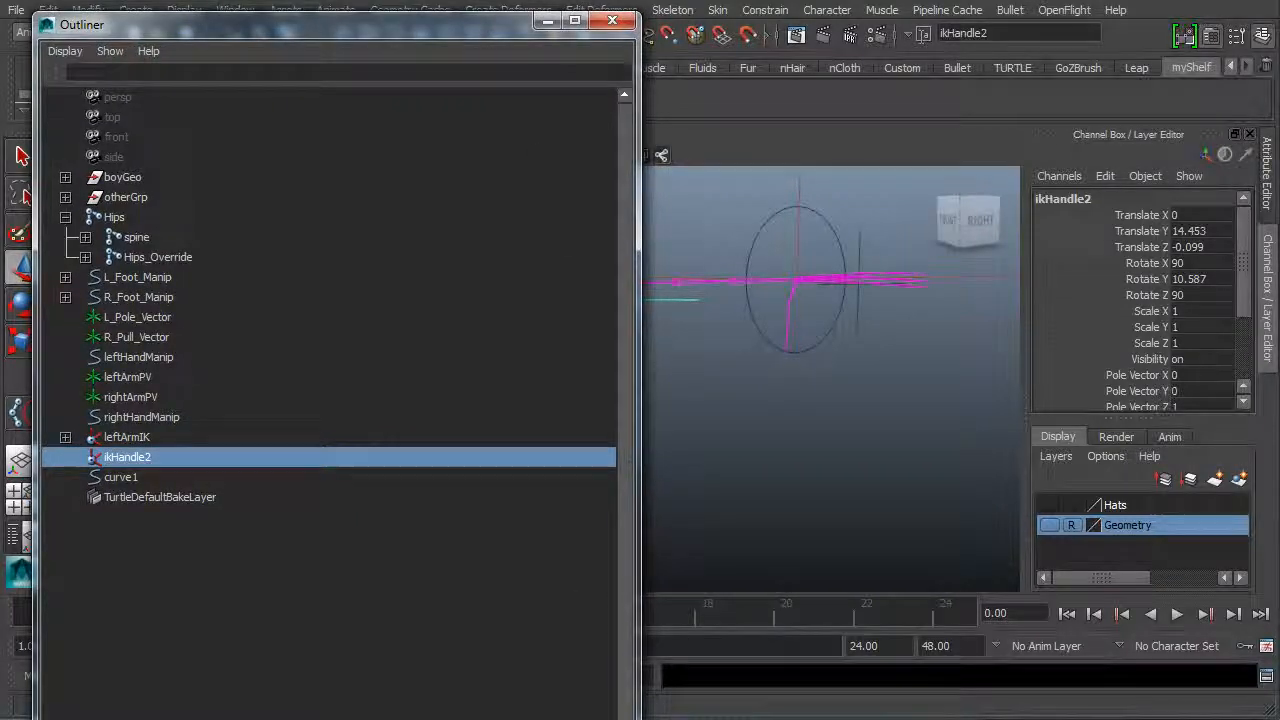
left_click_drag(430, 718, 430, 670)
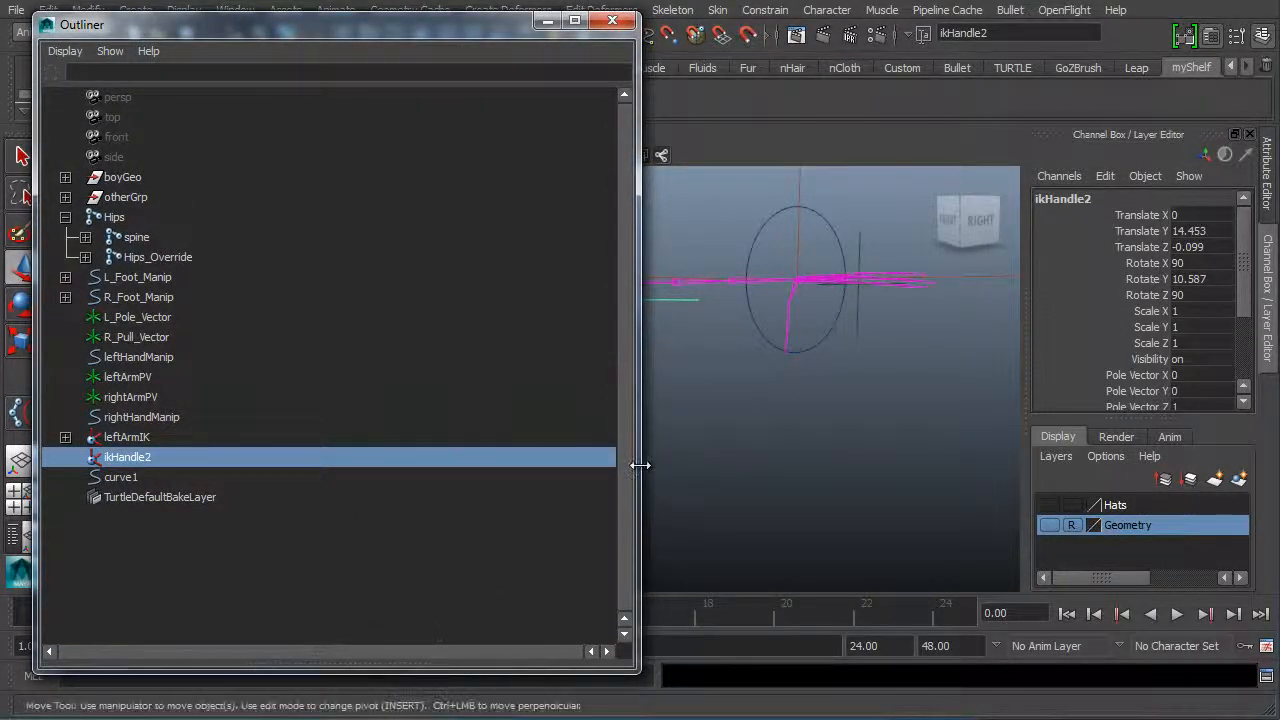
left_click_drag(640, 470, 508, 514)
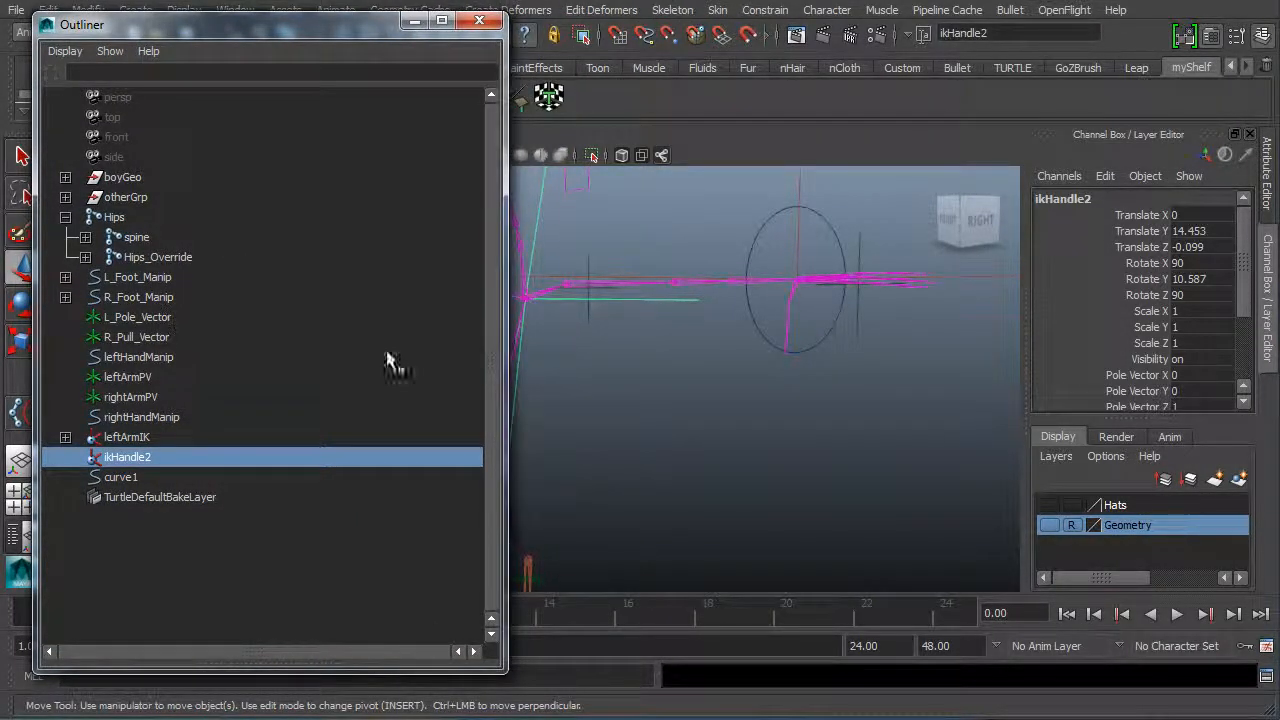
mouse_move(715, 370)
middle_mouse_down("alt")
mouse_move(860, 375)
mouse_move(663, 417)
mouse_move(931, 451)
mouse_move(740, 374)
middle_mouse_up("alt")
left_click_drag(740, 374, 712, 392, "alt")
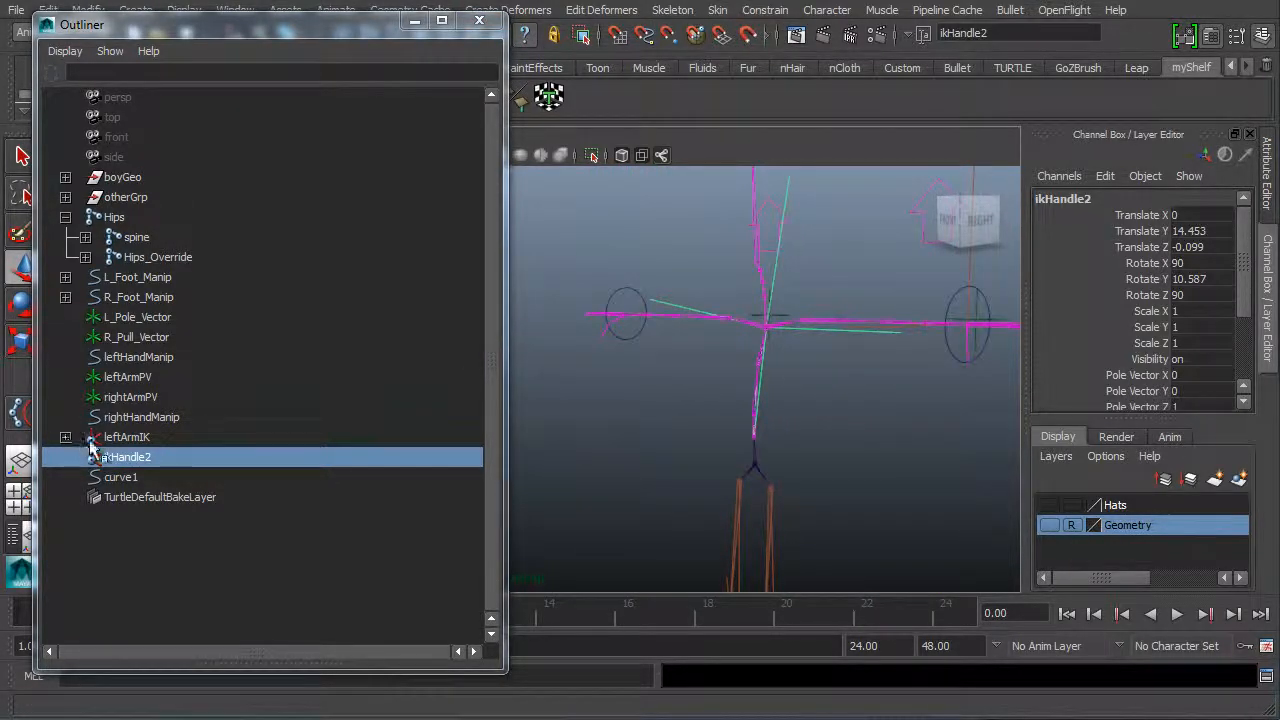
double_click(134, 456)
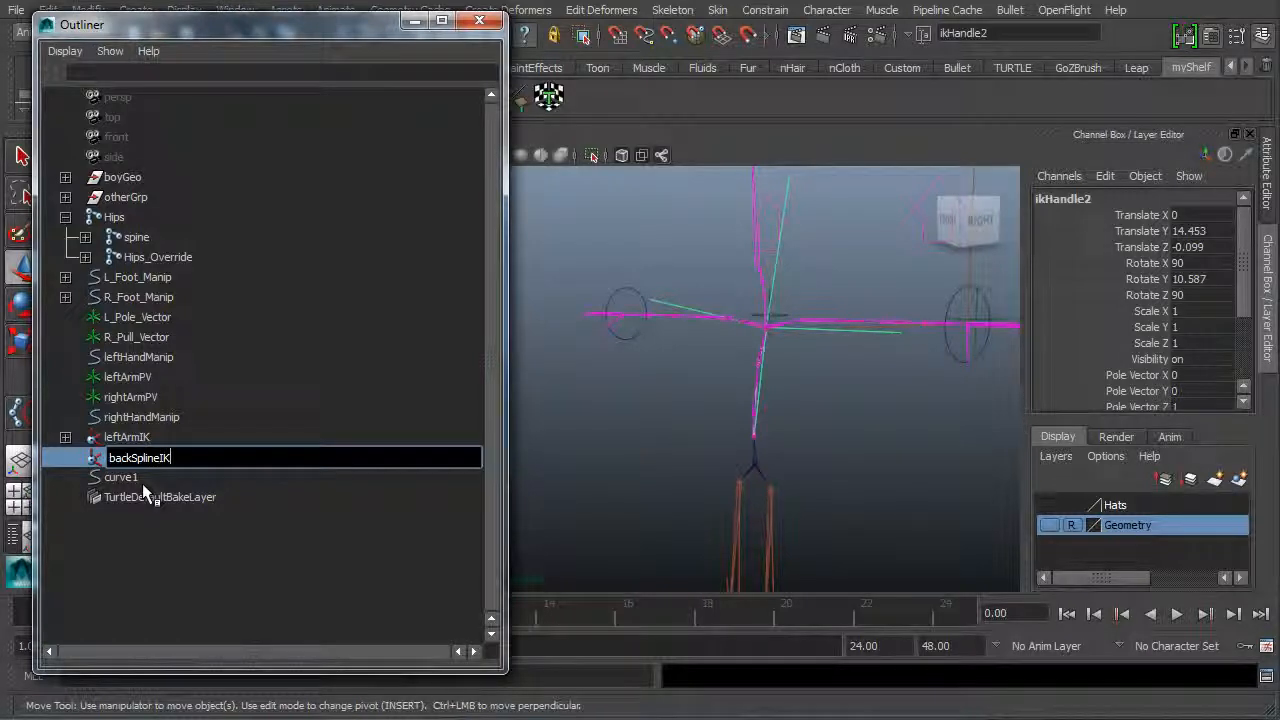
key("Return")
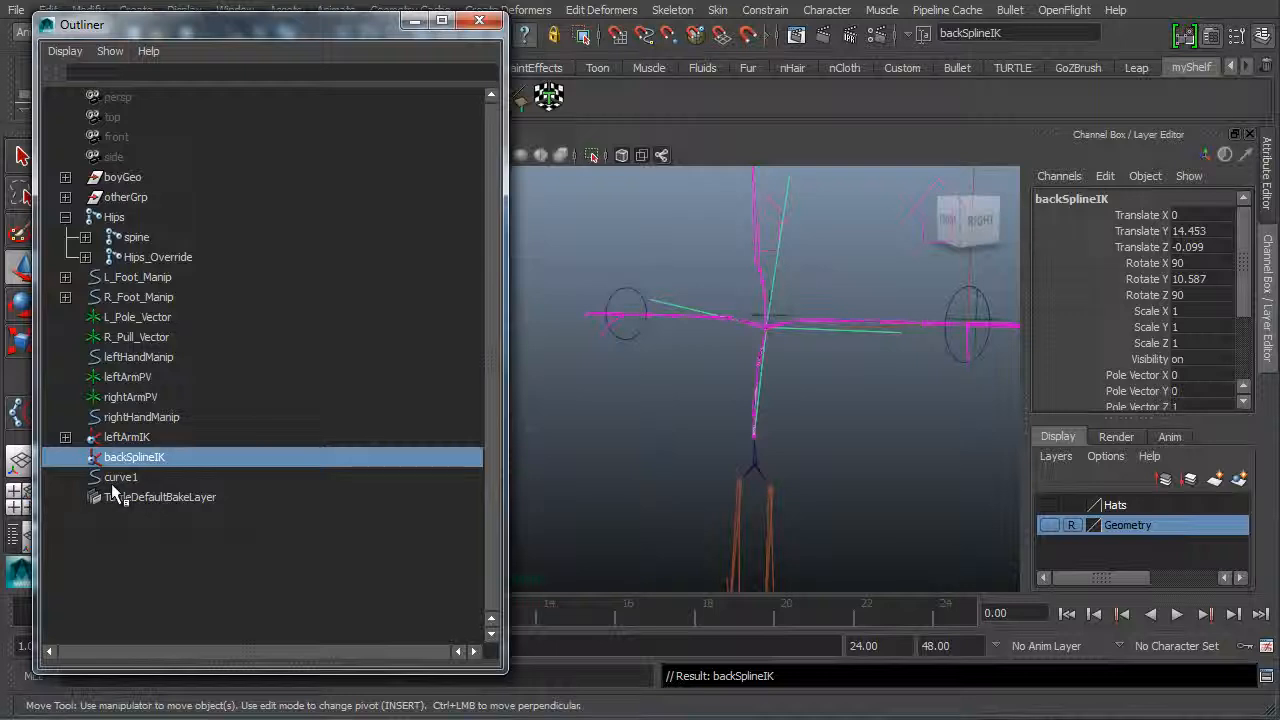
Rename the spline IK's curve, curve1, to backSpline
left_click(115, 474)
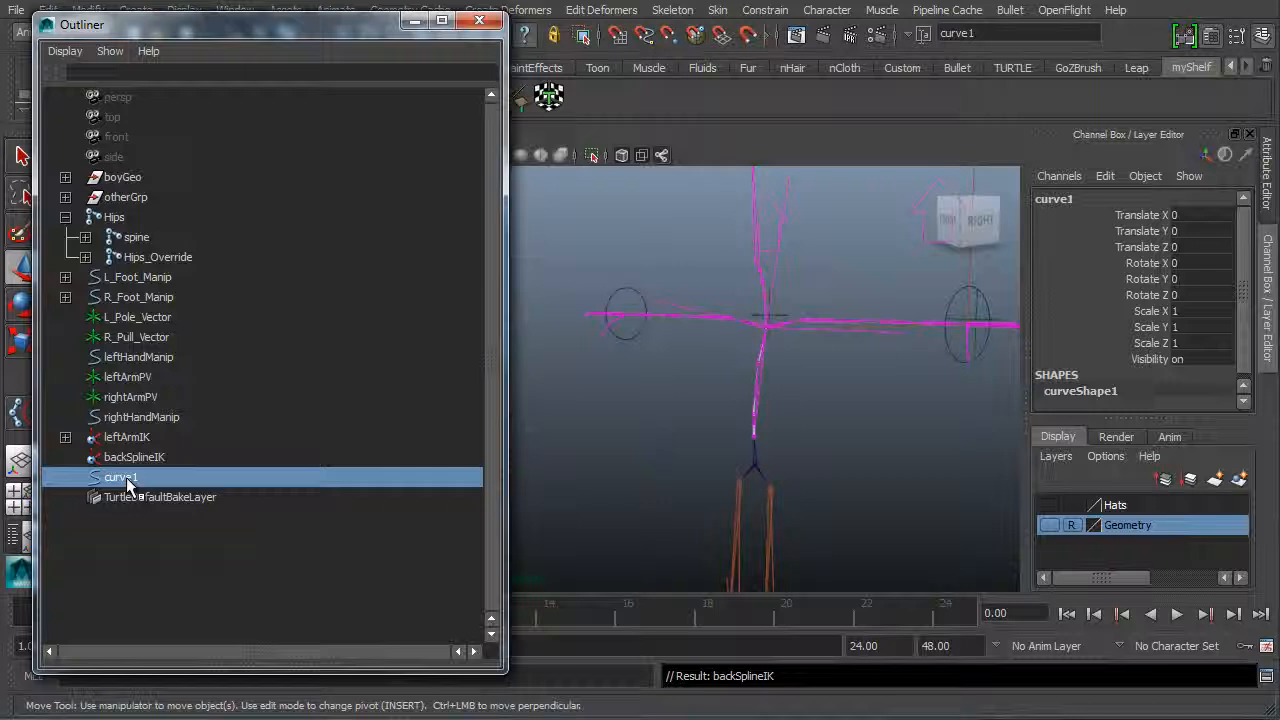
double_click(127, 481)
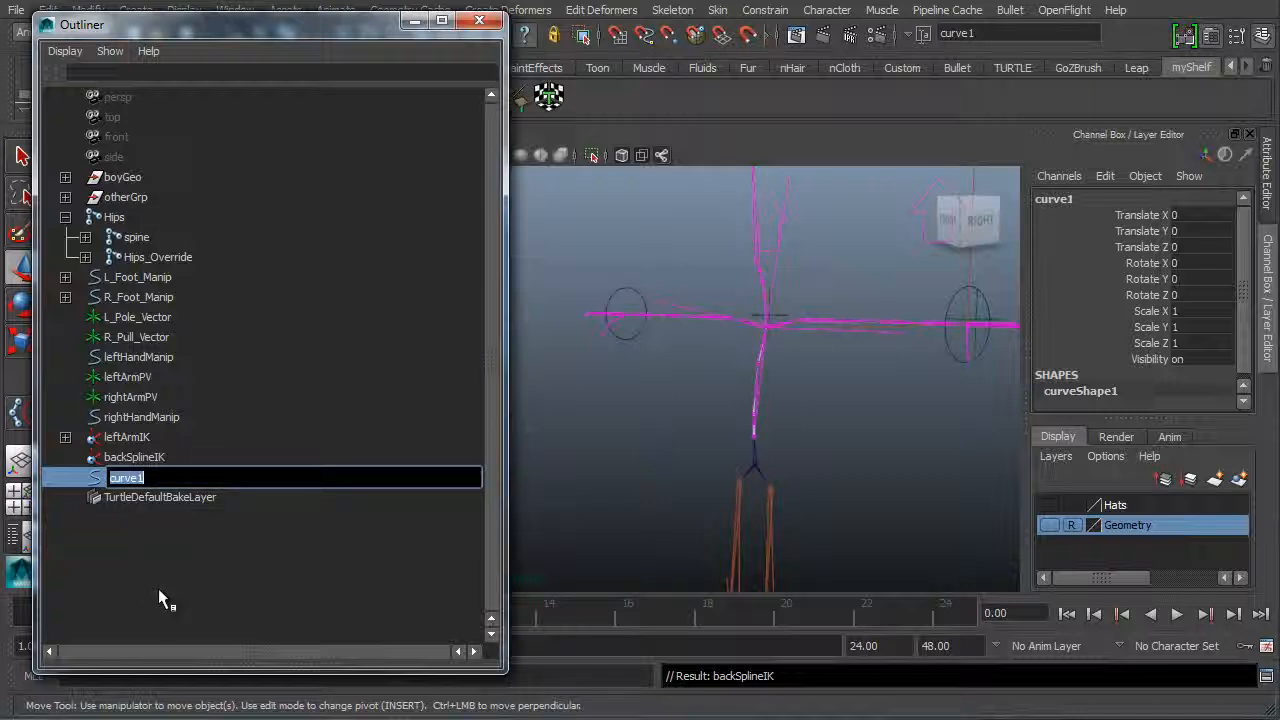
type("ba")
key("BackSpace")
key("BackSpace")
type("backP")
key("BackSpace")
type("SplineI")
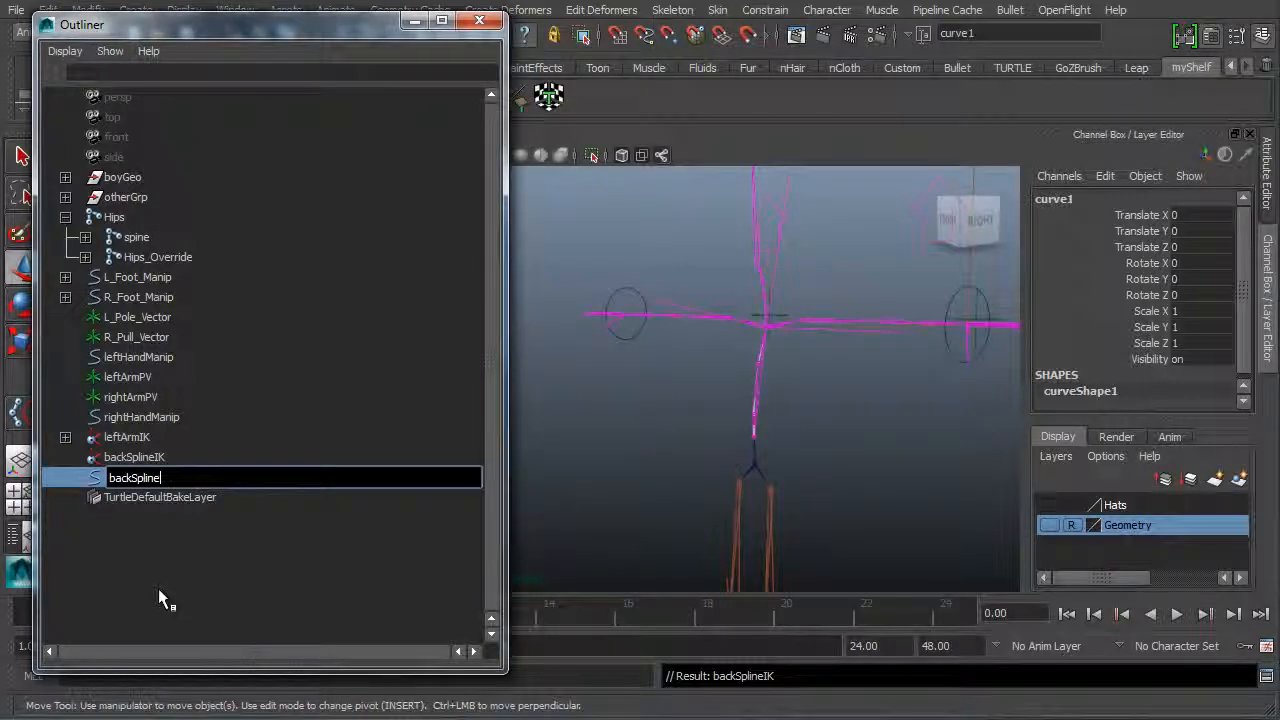
key("BackSpace")
key("Return")
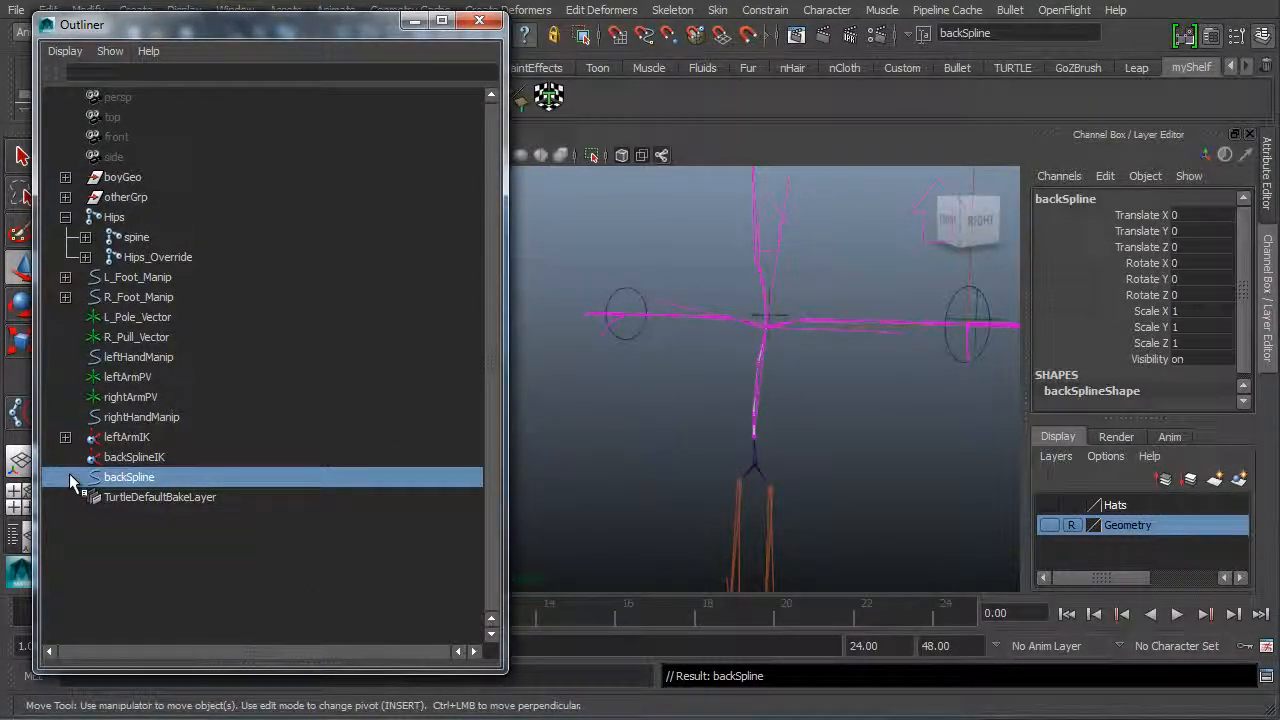
Review the IK Spline Handle Tool's settings with the Outliner moved aside, and bring the Outliner back beside the skeleton
left_click_drag(620, 251, 851, 316, "alt")
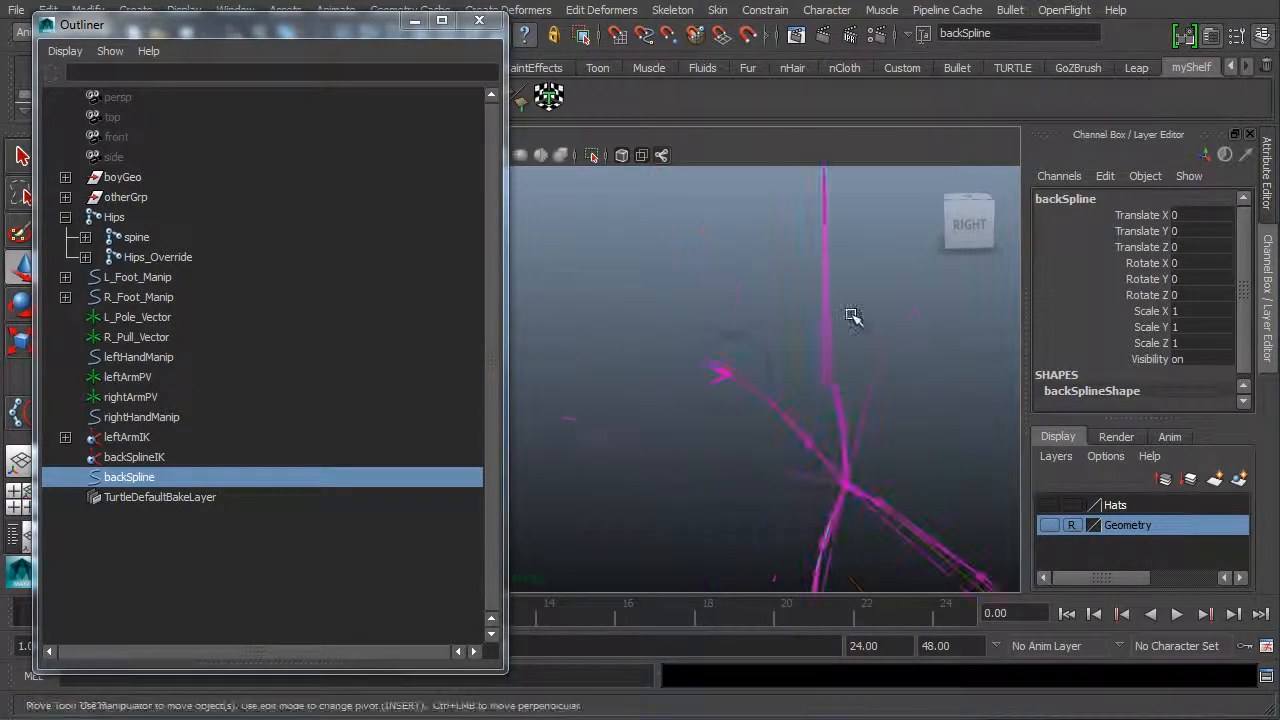
left_click(672, 10)
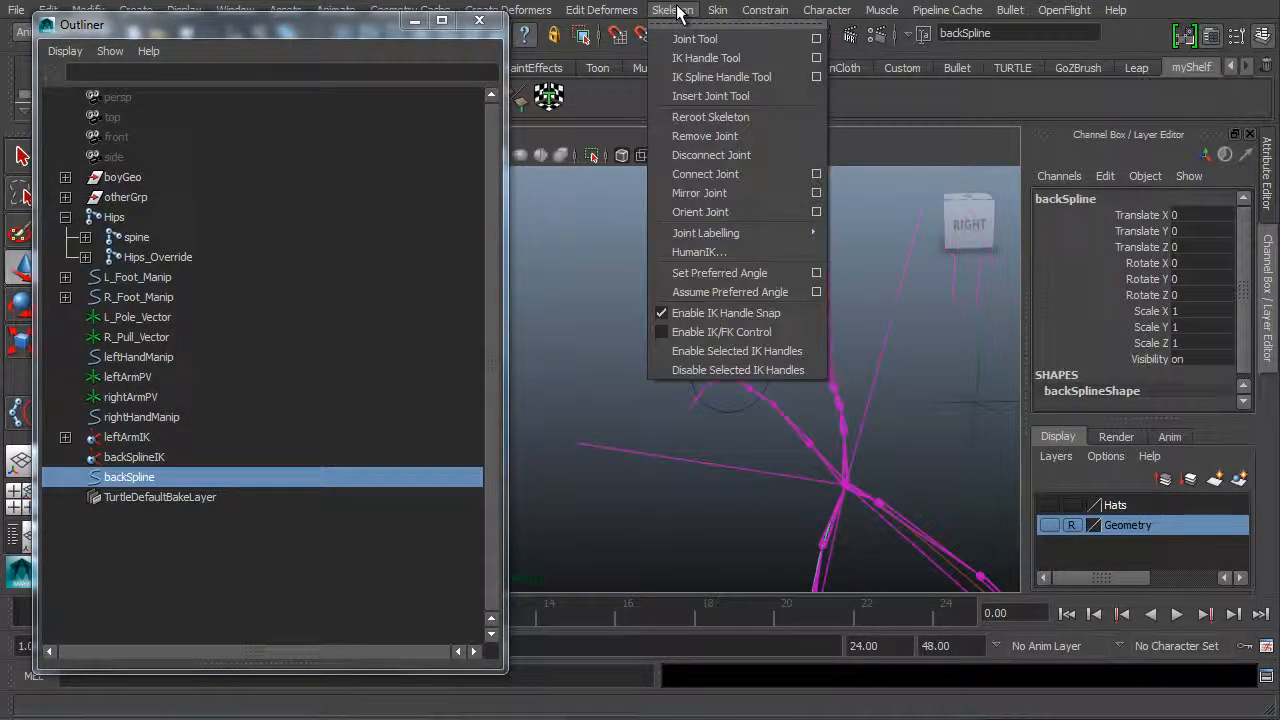
left_click(743, 78)
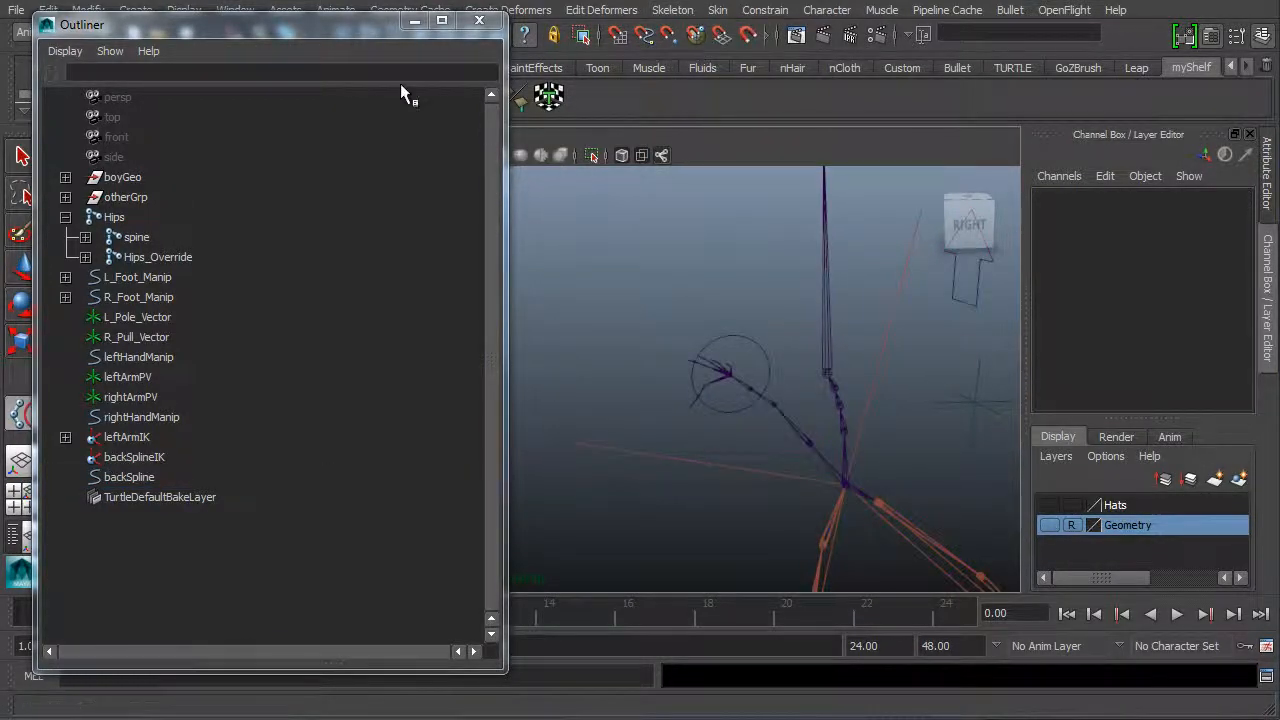
left_click_drag(372, 27, 0, 80)
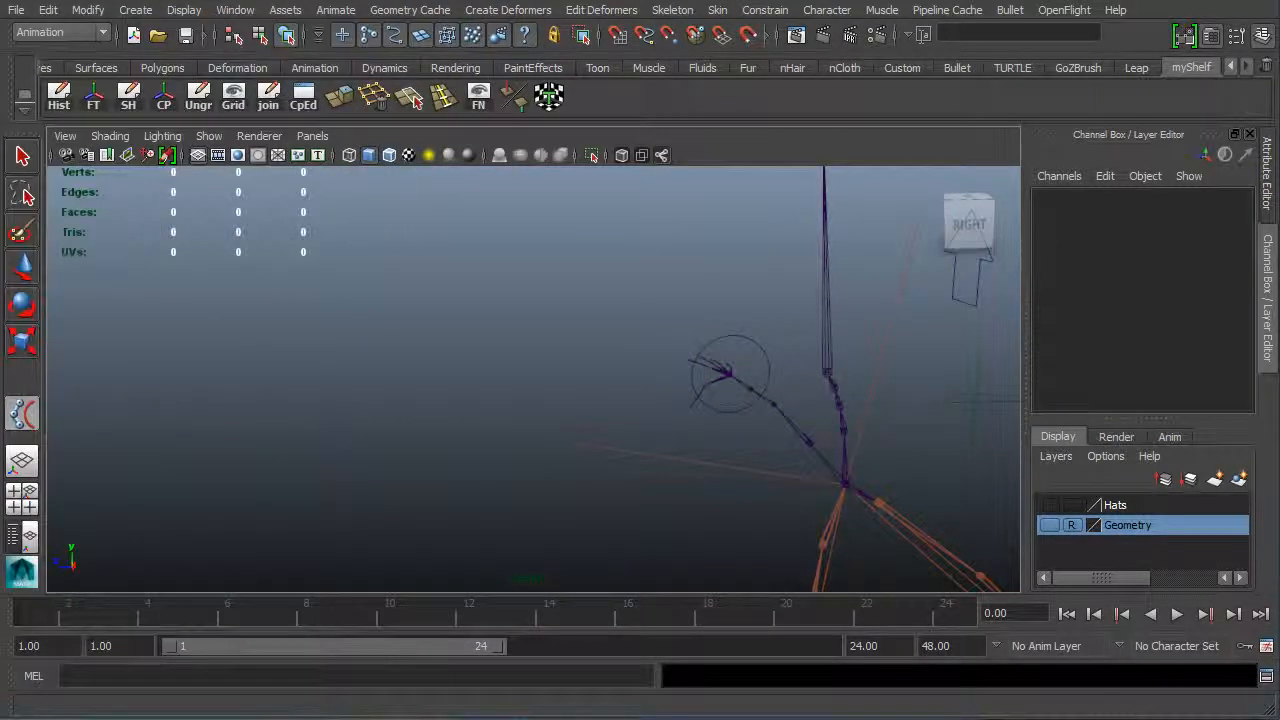
double_click(22, 413)
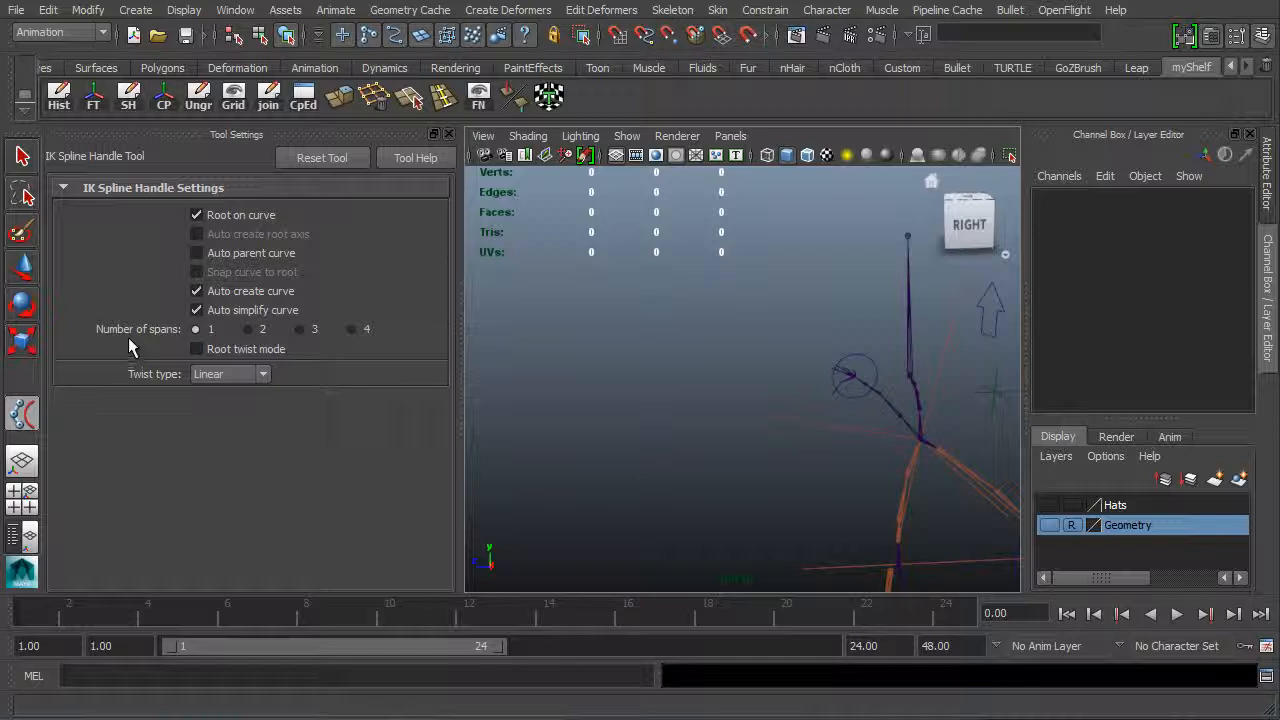
left_click(447, 134)
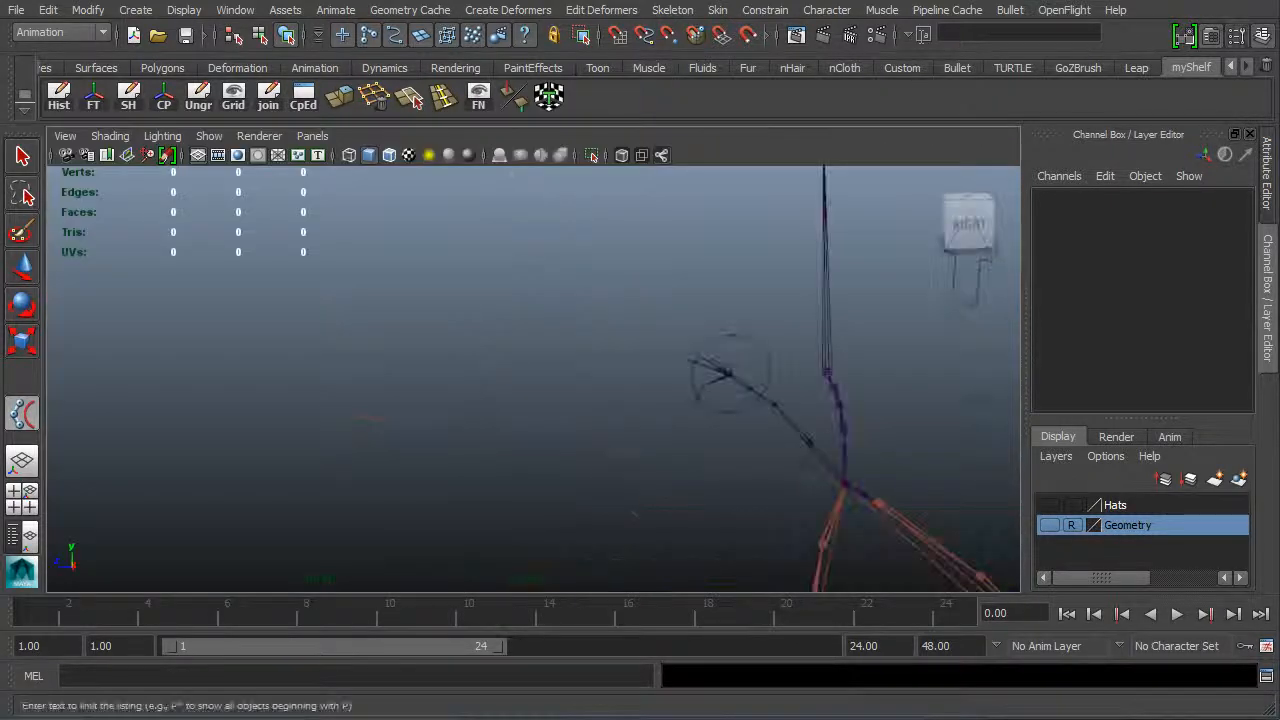
left_click_drag(3, 78, 316, 41)
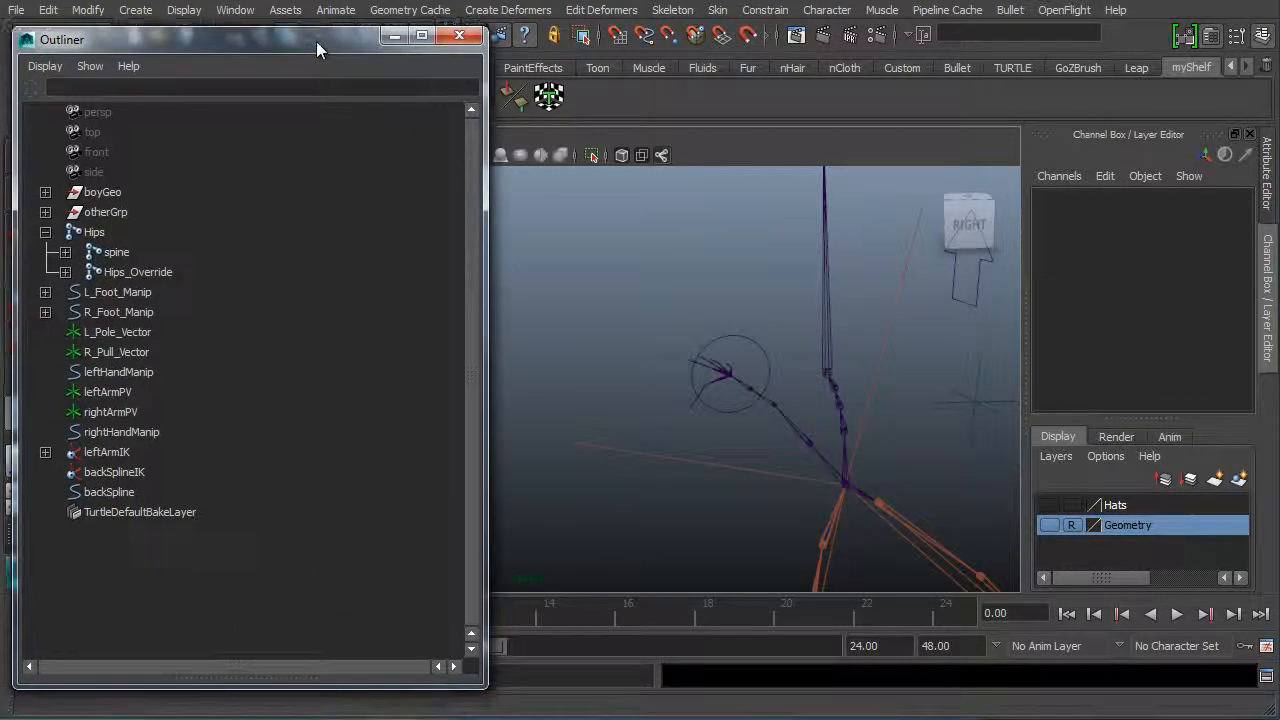
middle_click_drag(760, 430, 689, 350, "alt")
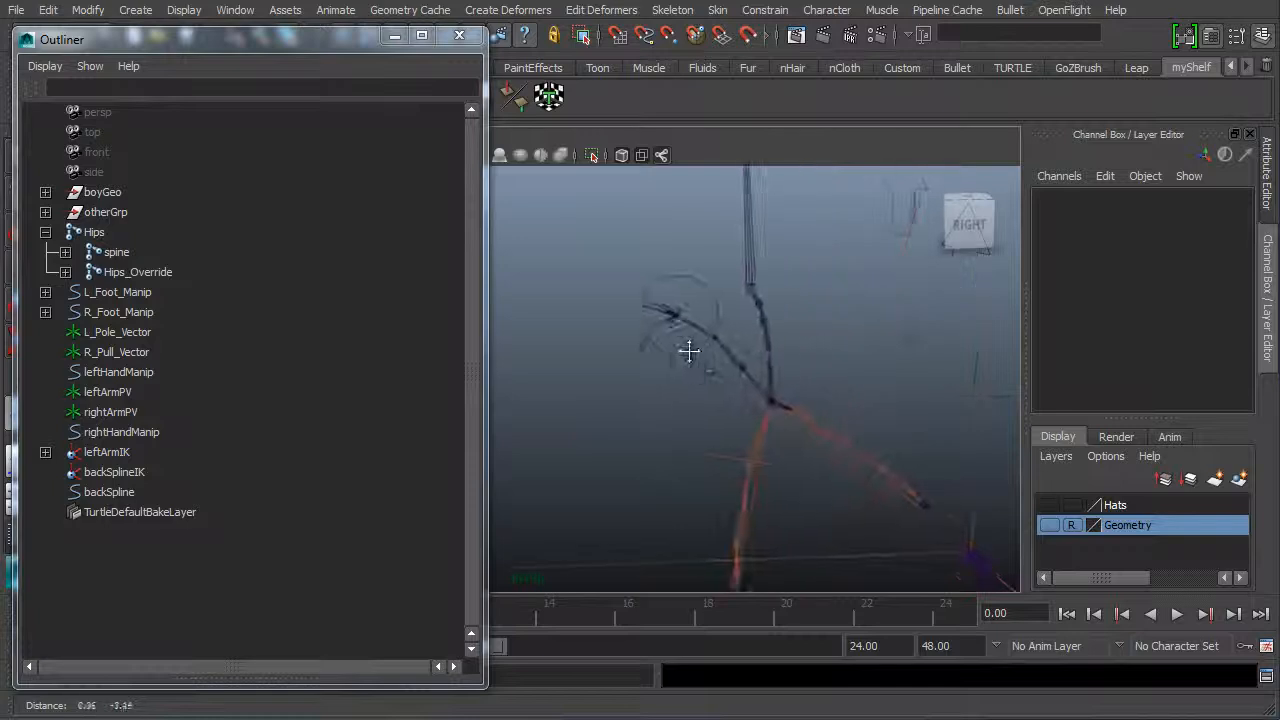
Create a spline IK handle from the first neck joint above the chest up to the joint at the base of the head
left_click_drag(689, 350, 729, 356, "alt")
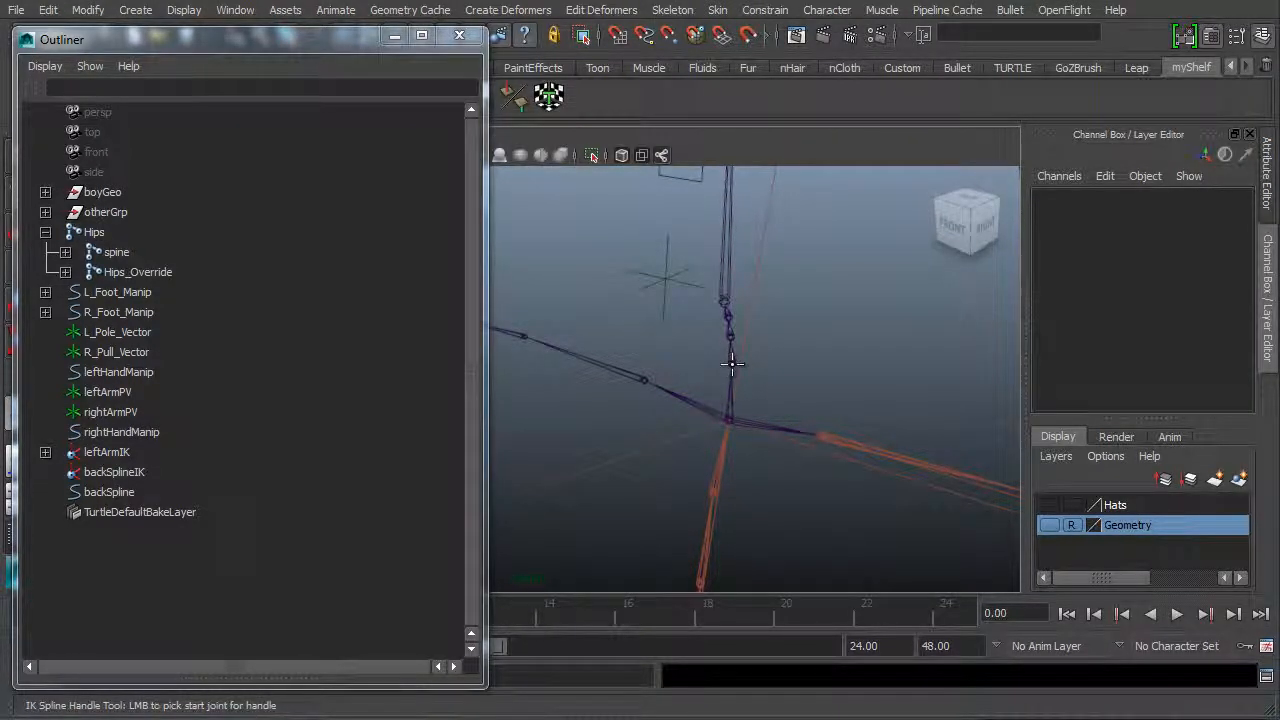
left_click(732, 364)
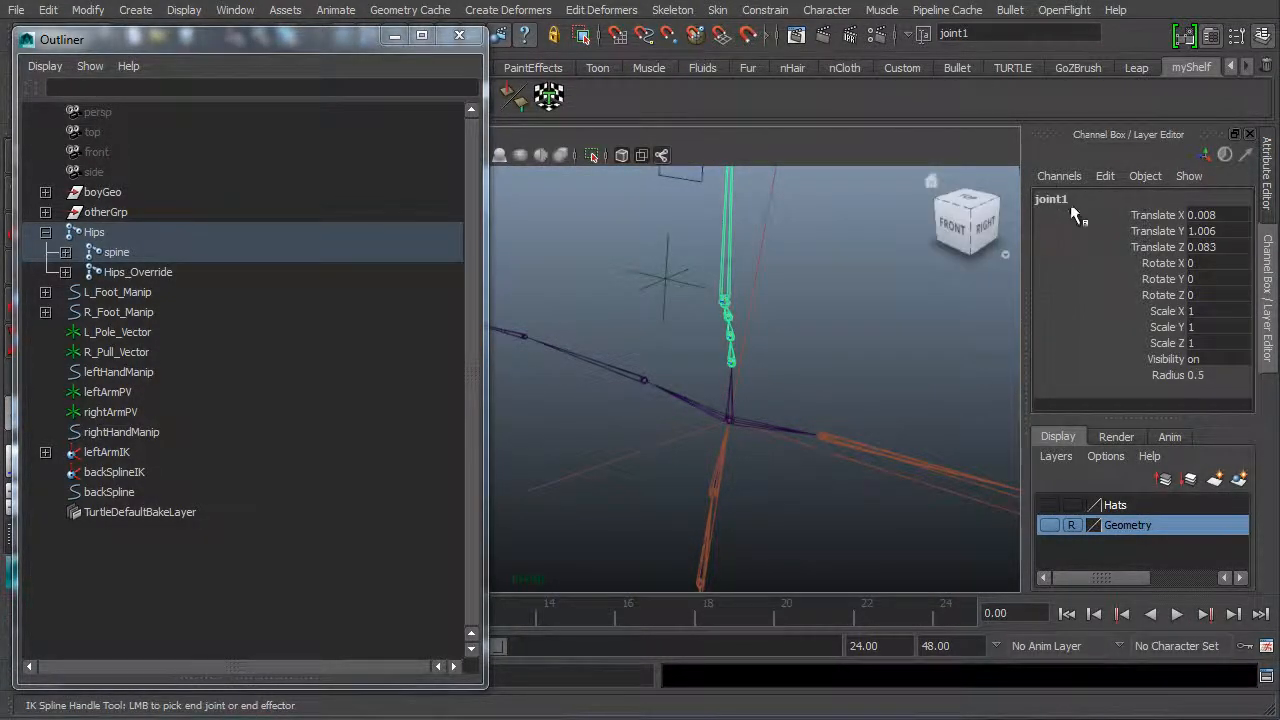
left_click(726, 302)
Show the Geometry layer temporarily to examine how the neck's IK handle sits inside the character's neck, and hide the layer again
left_click_drag(723, 434, 783, 407, "alt")
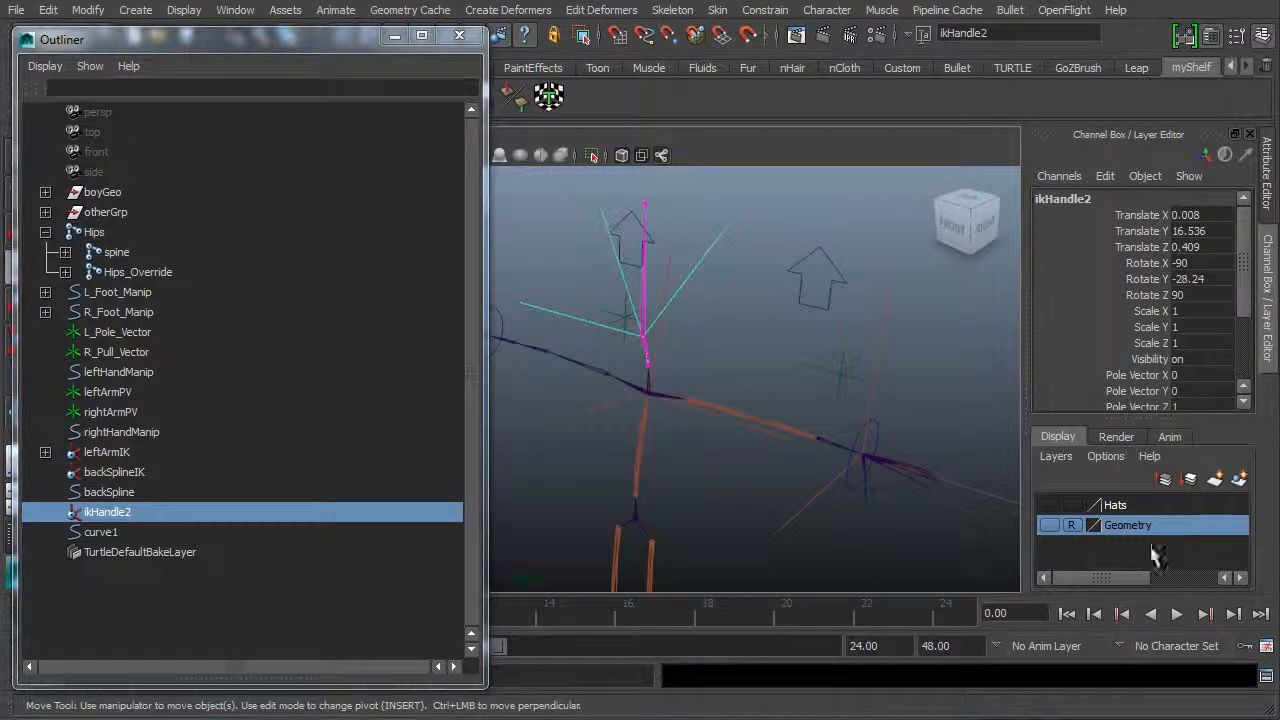
left_click(1049, 525)
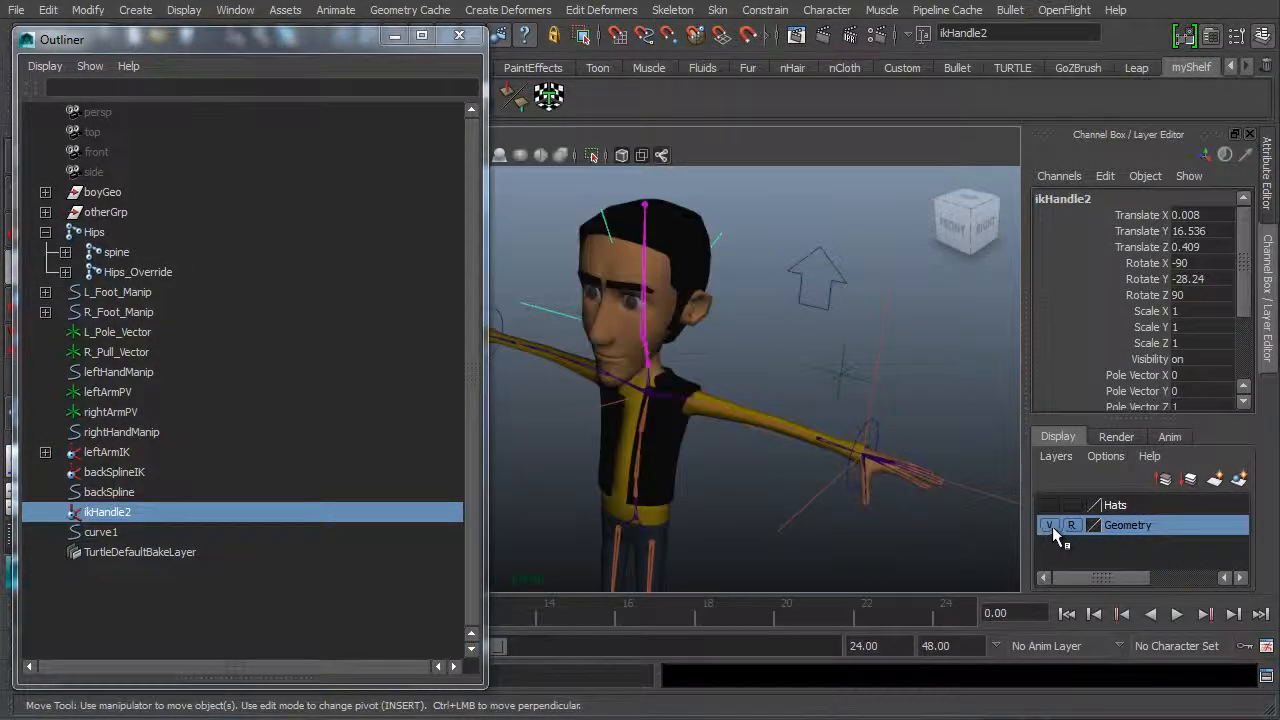
left_click_drag(590, 460, 660, 325, "alt")
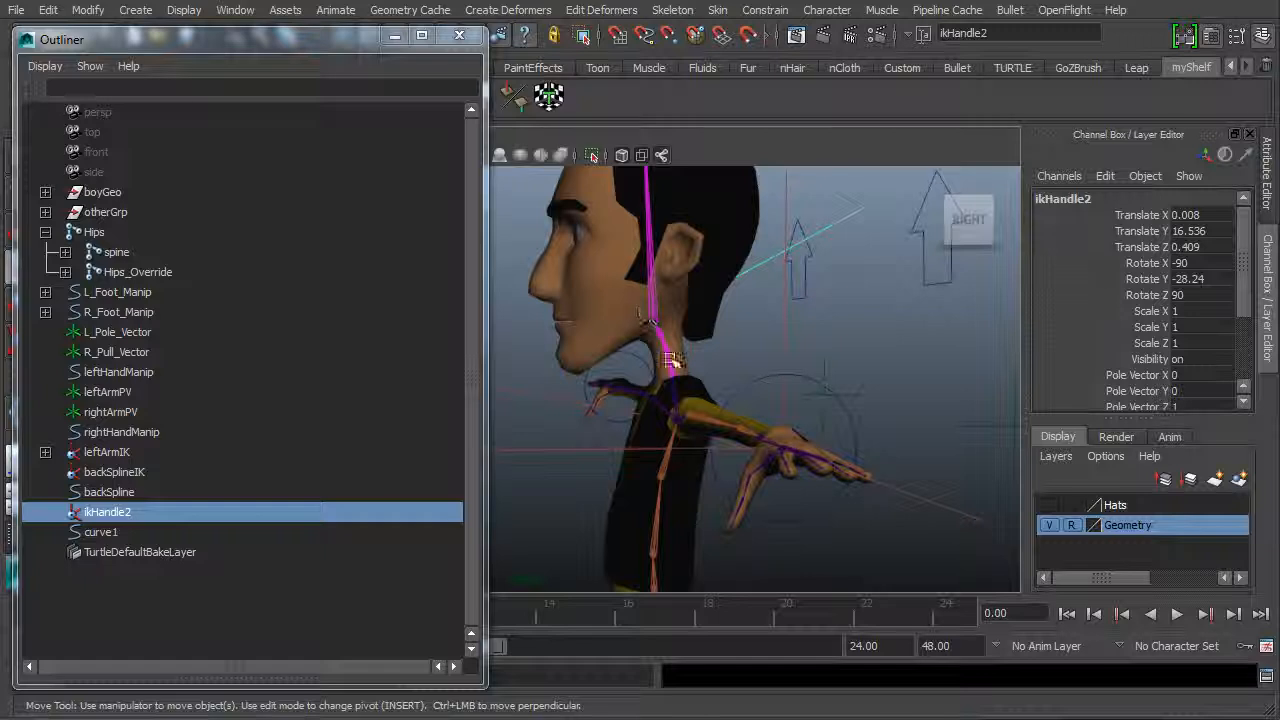
left_click_drag(672, 362, 683, 307)
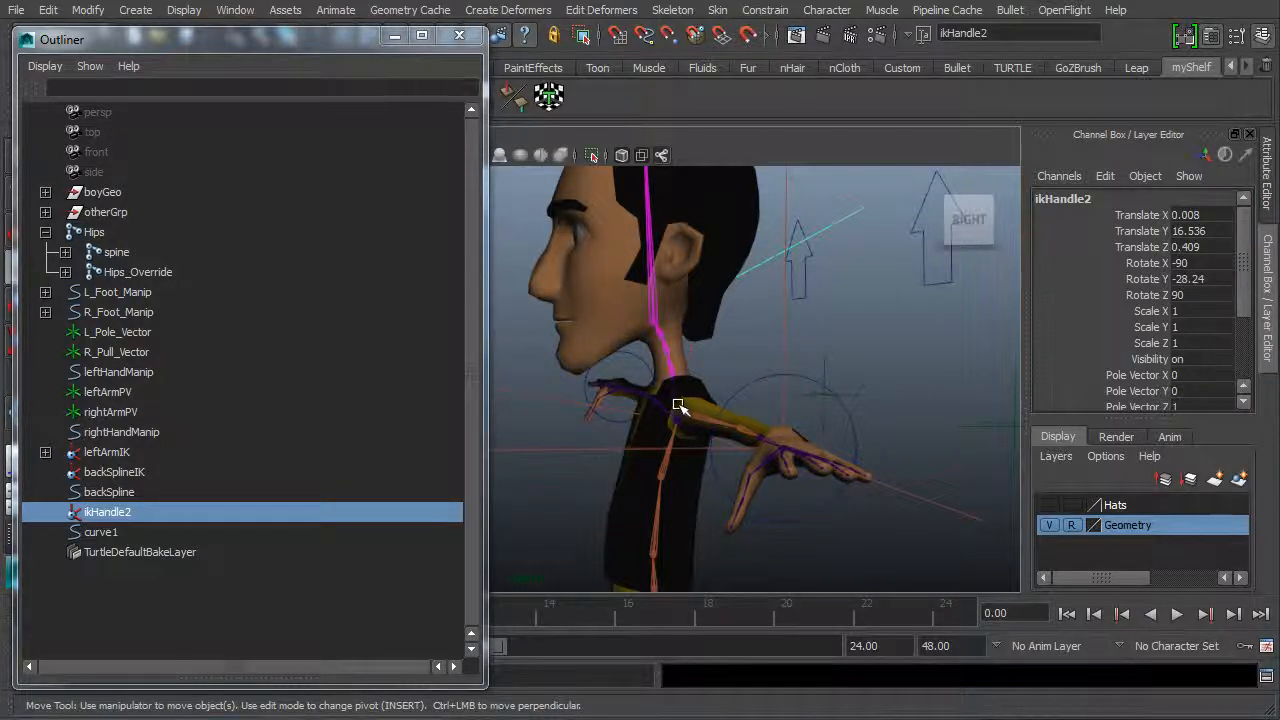
left_click(1049, 523)
left_click_drag(700, 351, 640, 300, "alt")
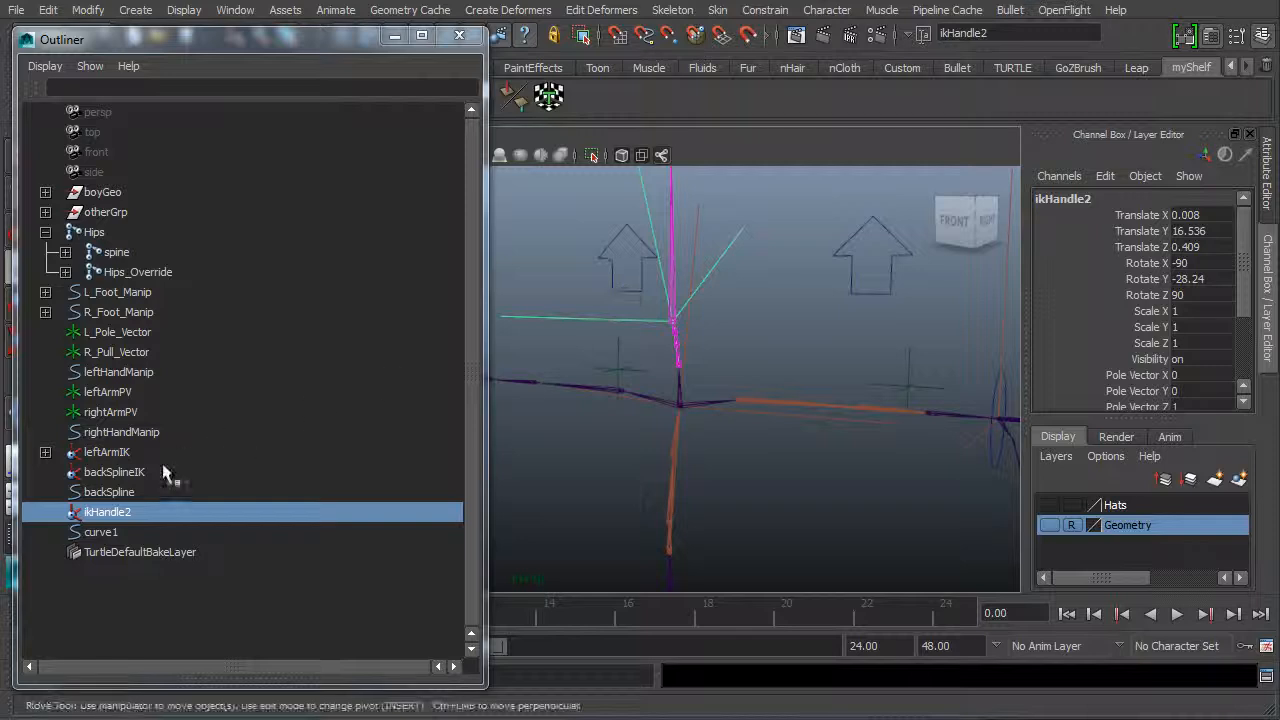
Rename the new neck IK handle, ikHandle2, to neckSplineIK
double_click(107, 512)
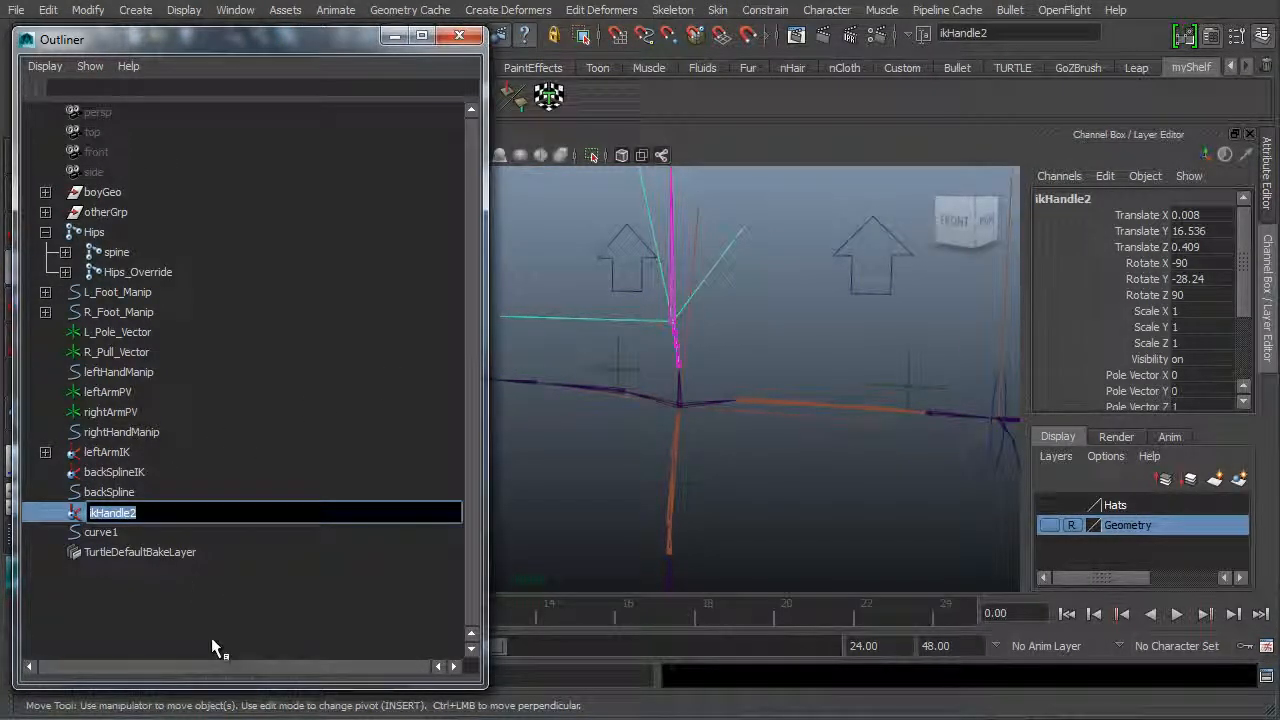
type("neckSplineIK")
key("Return")
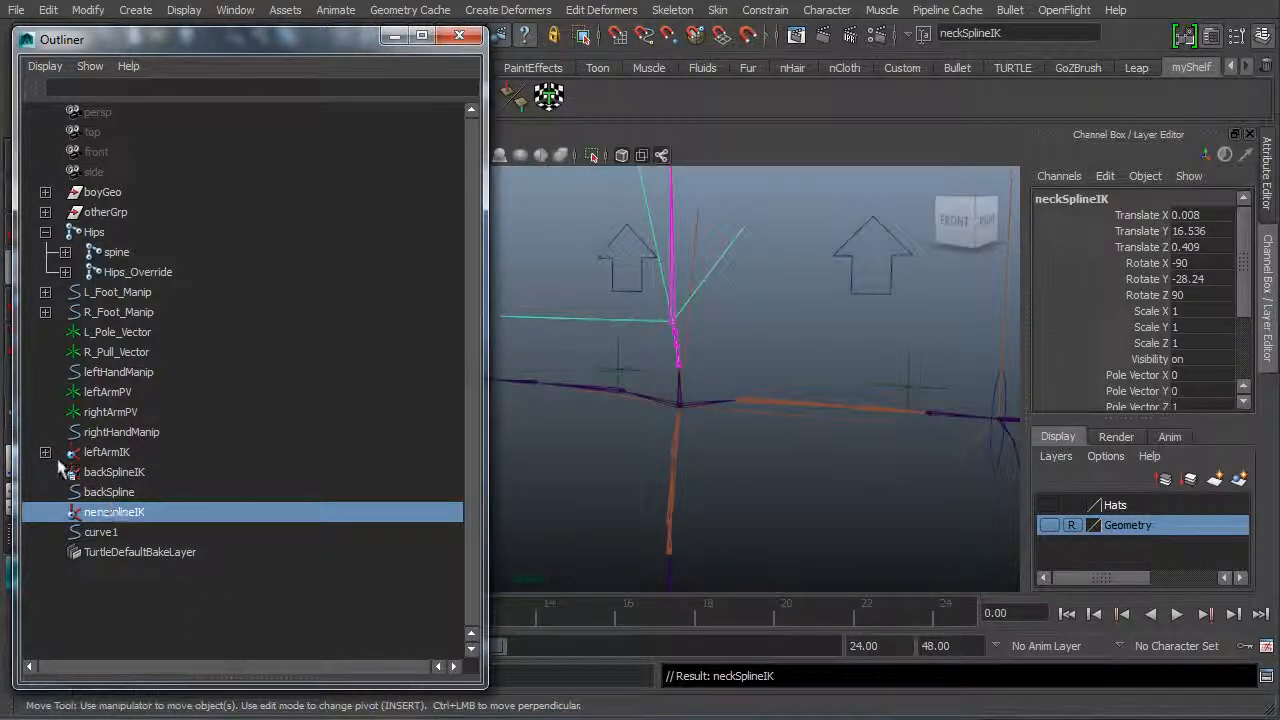
Rename the neck handle's curve, curve1, to neckSpline
double_click(104, 533)
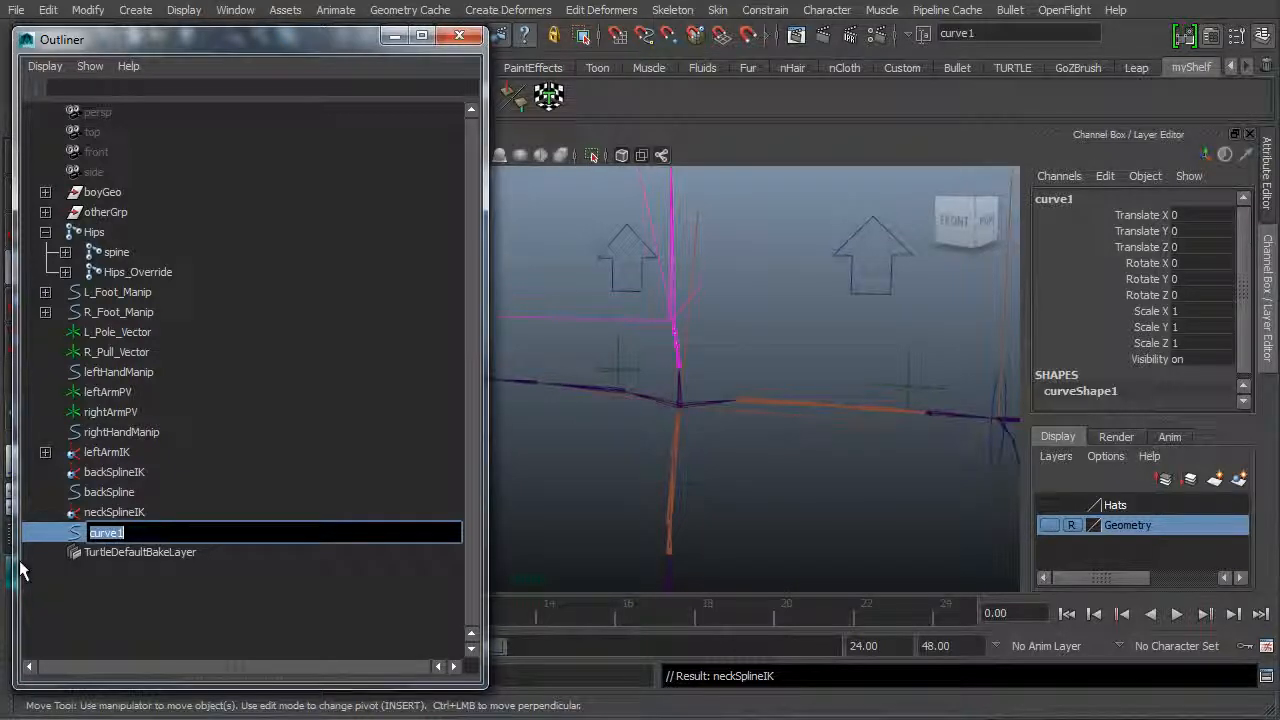
type("neckSpline")
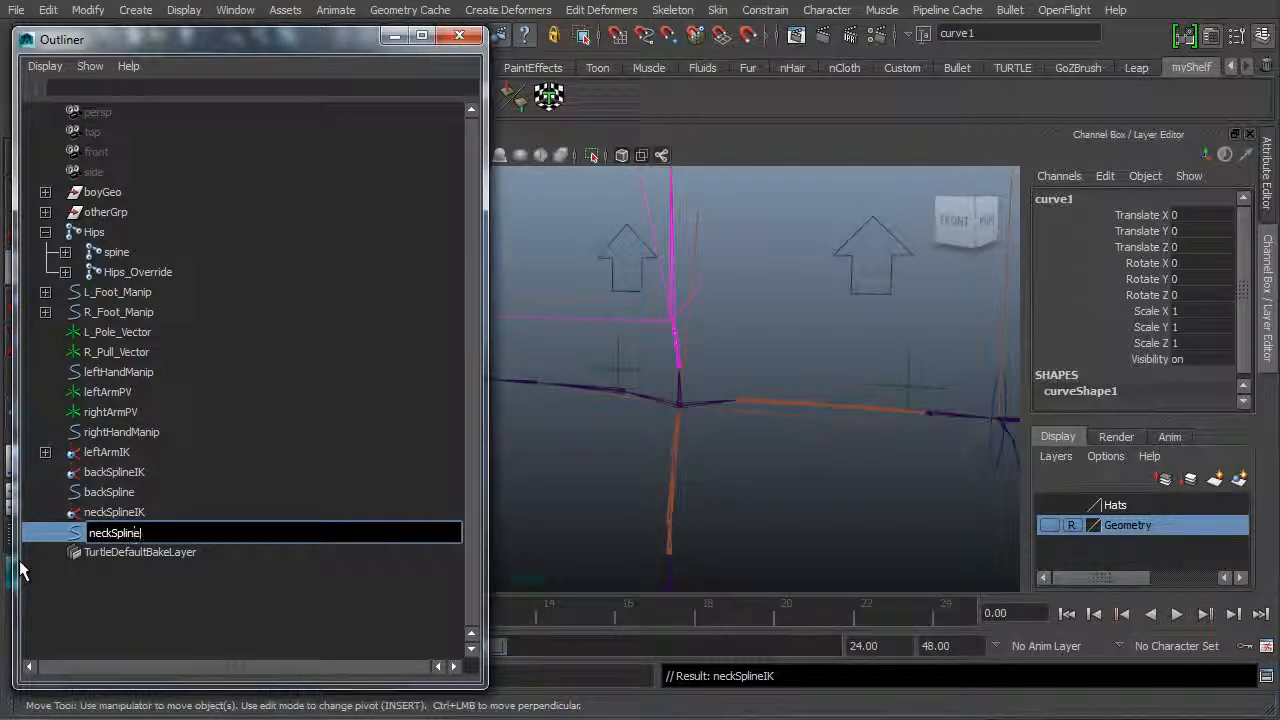
key("Return")
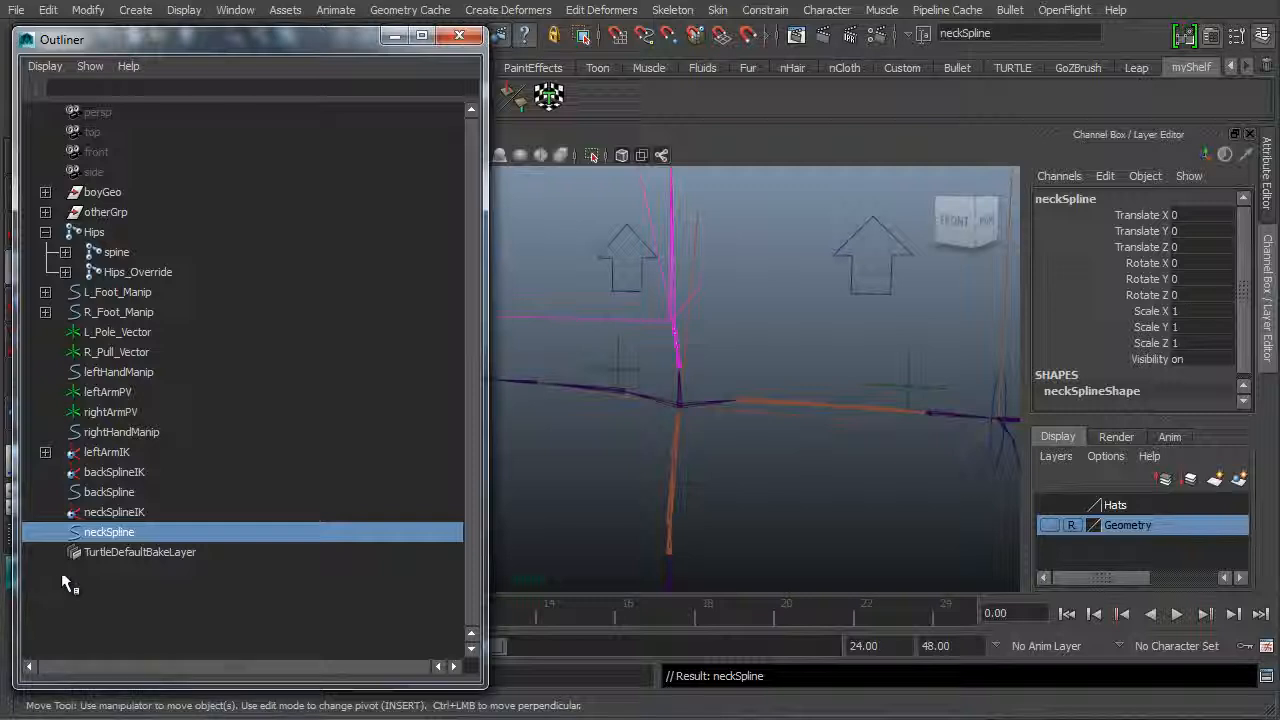
Try out the Twist attribute of neckSplineIK on the neck and head joints, undoing each trial twist
mouse_move(709, 357)
left_mouse_down("alt")
mouse_move(700, 404)
mouse_move(666, 451)
mouse_move(691, 403)
mouse_move(777, 454)
mouse_move(755, 455)
mouse_move(831, 466)
mouse_move(737, 443)
mouse_move(918, 457)
mouse_move(884, 372)
mouse_move(760, 349)
mouse_move(697, 377)
mouse_move(712, 372)
left_mouse_up("alt")
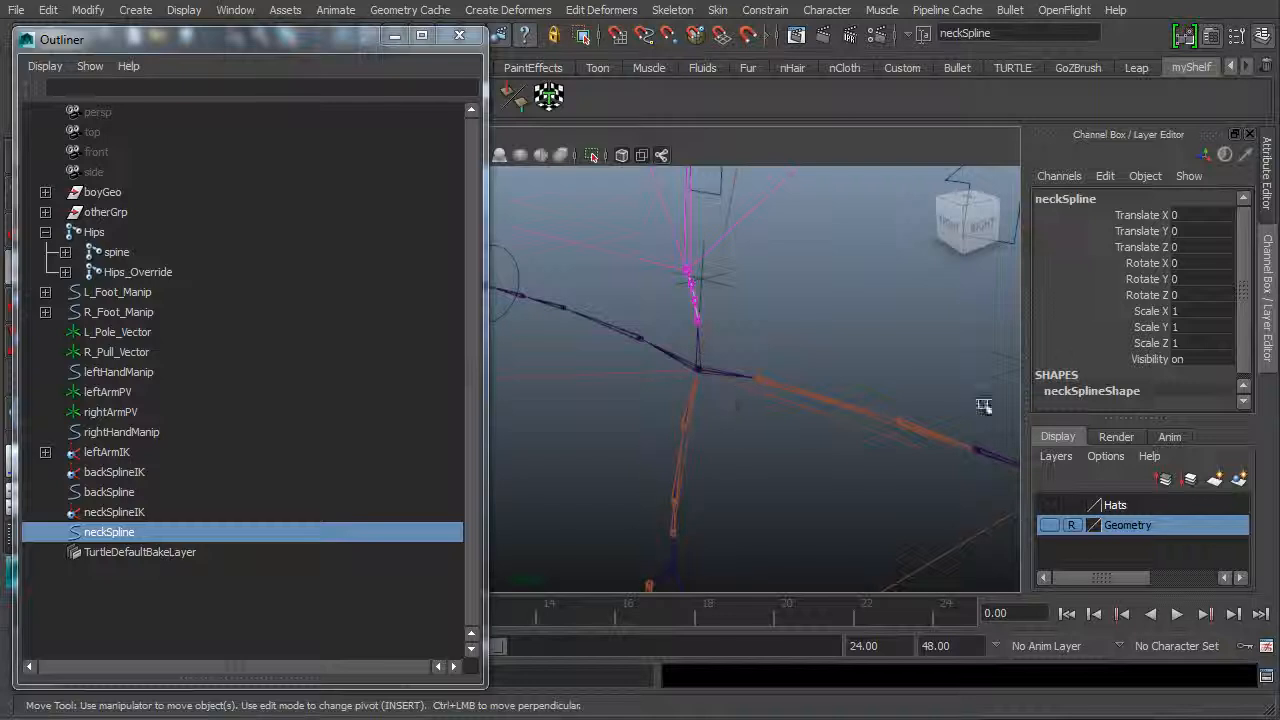
left_click(120, 512)
scroll(1100, 325, "down", 3)
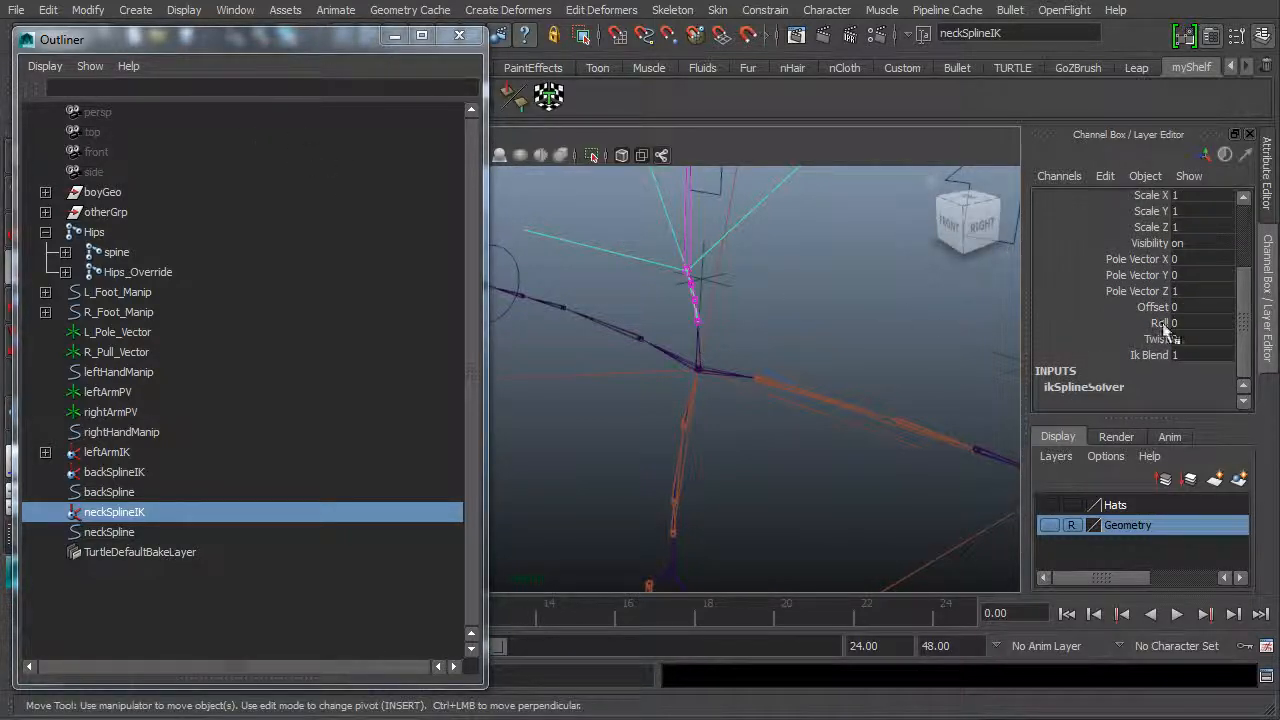
left_click(1156, 340)
middle_click_drag(700, 363, 663, 375)
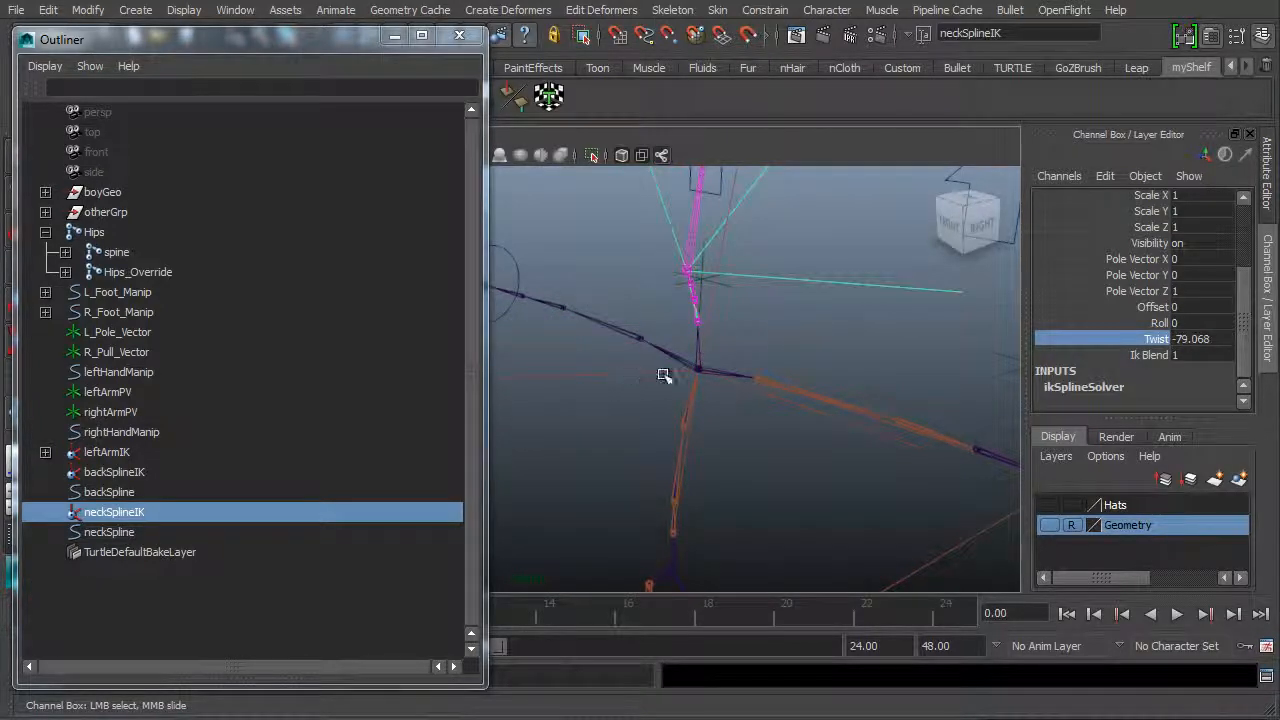
key("z")
right_click_drag(823, 397, 545, 397, "alt")
left_click_drag(700, 392, 655, 396, "alt")
middle_click_drag(668, 345, 694, 371)
key("z")
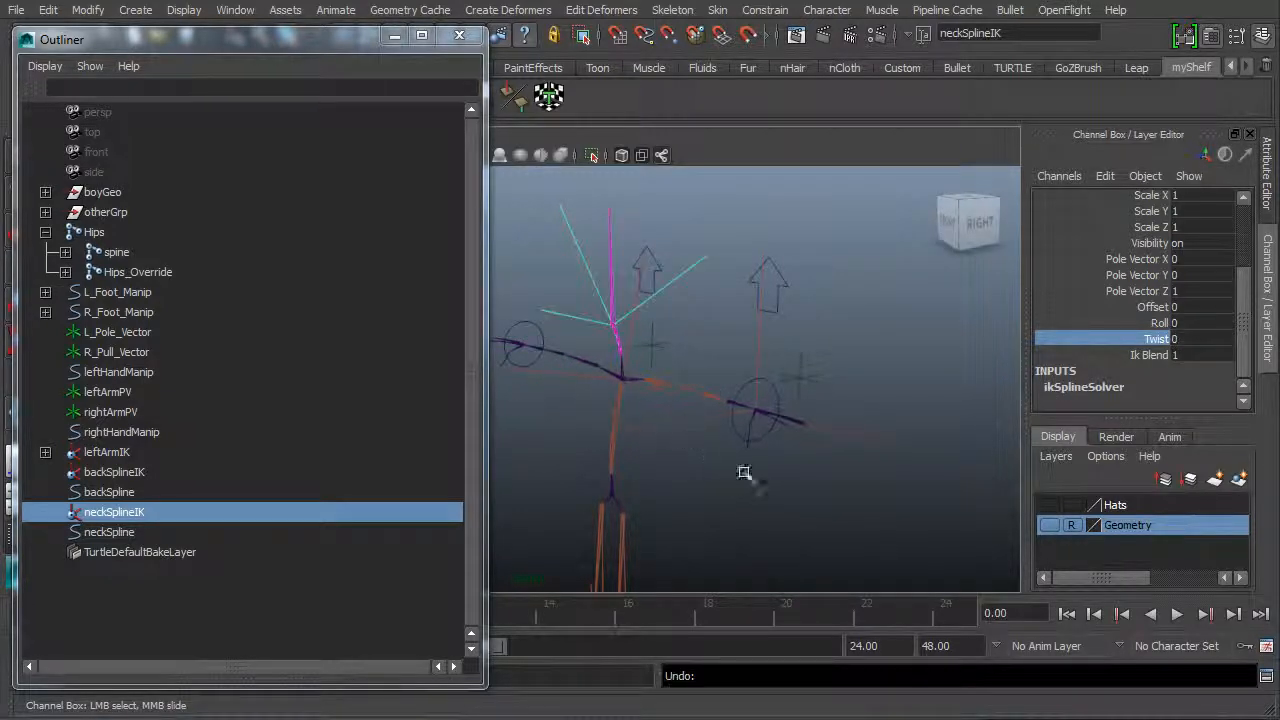
Try out the Twist attribute of backSplineIK on the spine and upper body, and undo the trial twist
middle_click_drag(752, 440, 840, 423, "alt")
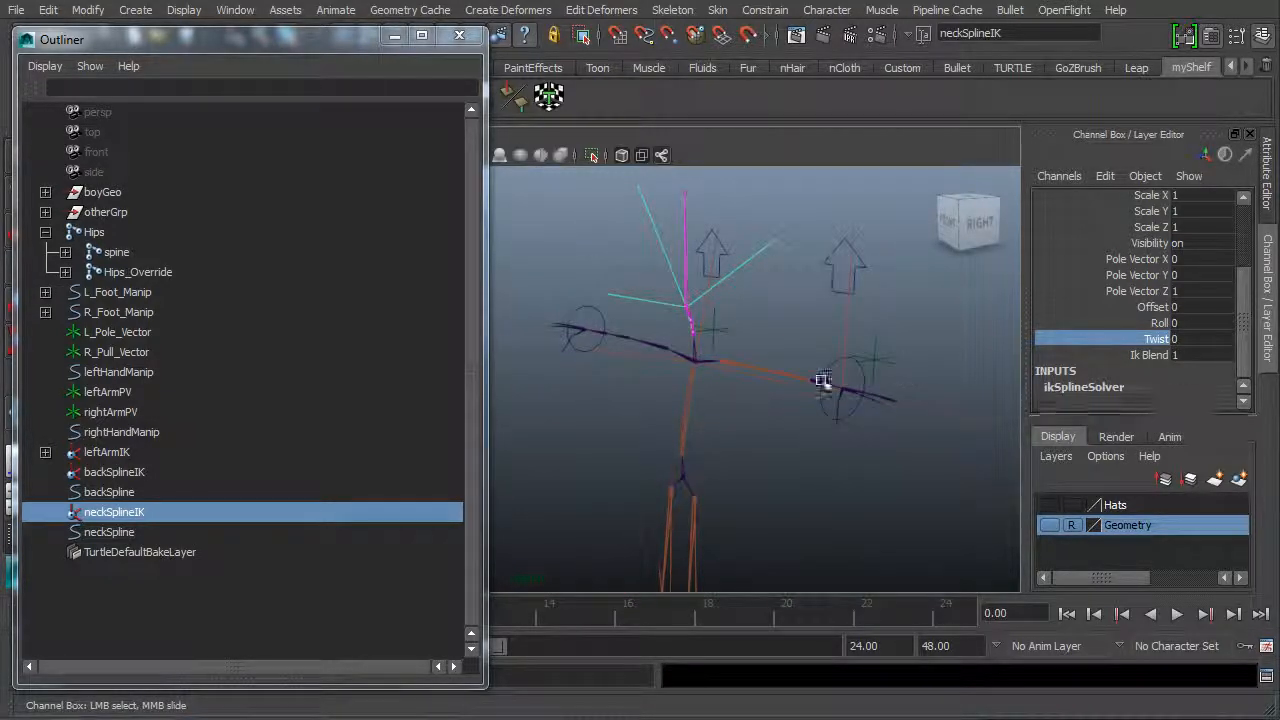
left_click(110, 492)
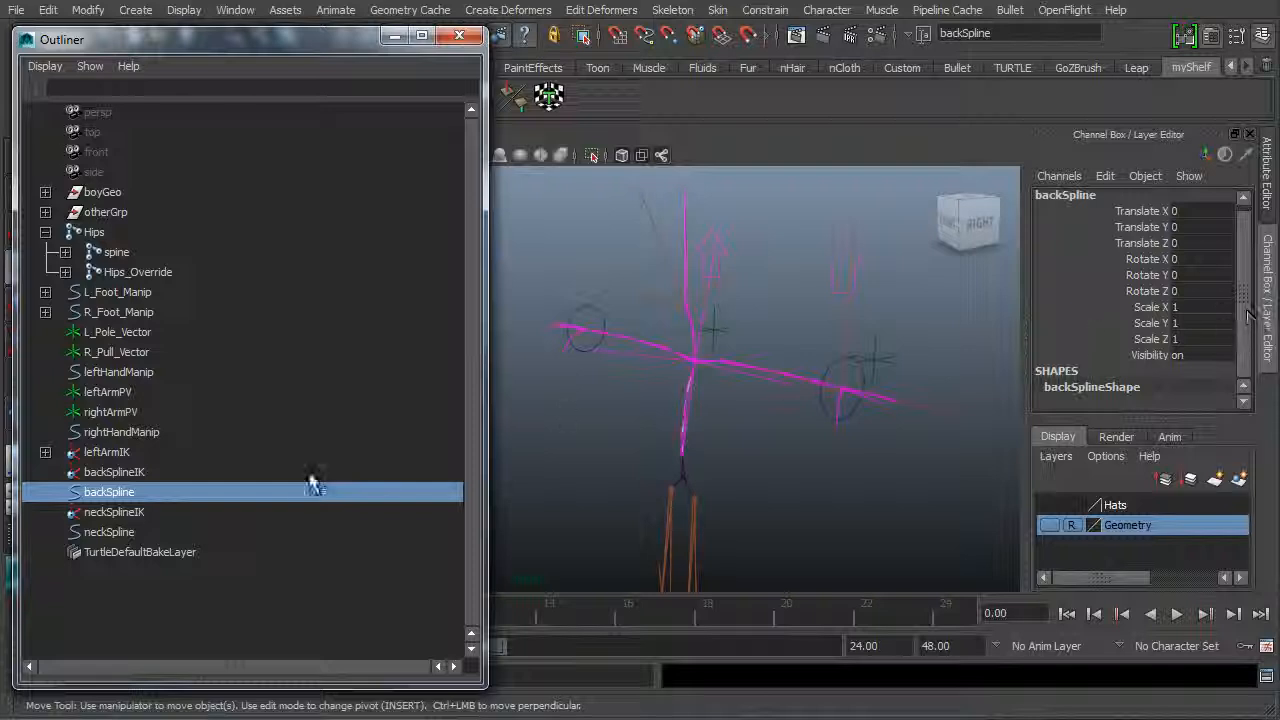
left_click(128, 472)
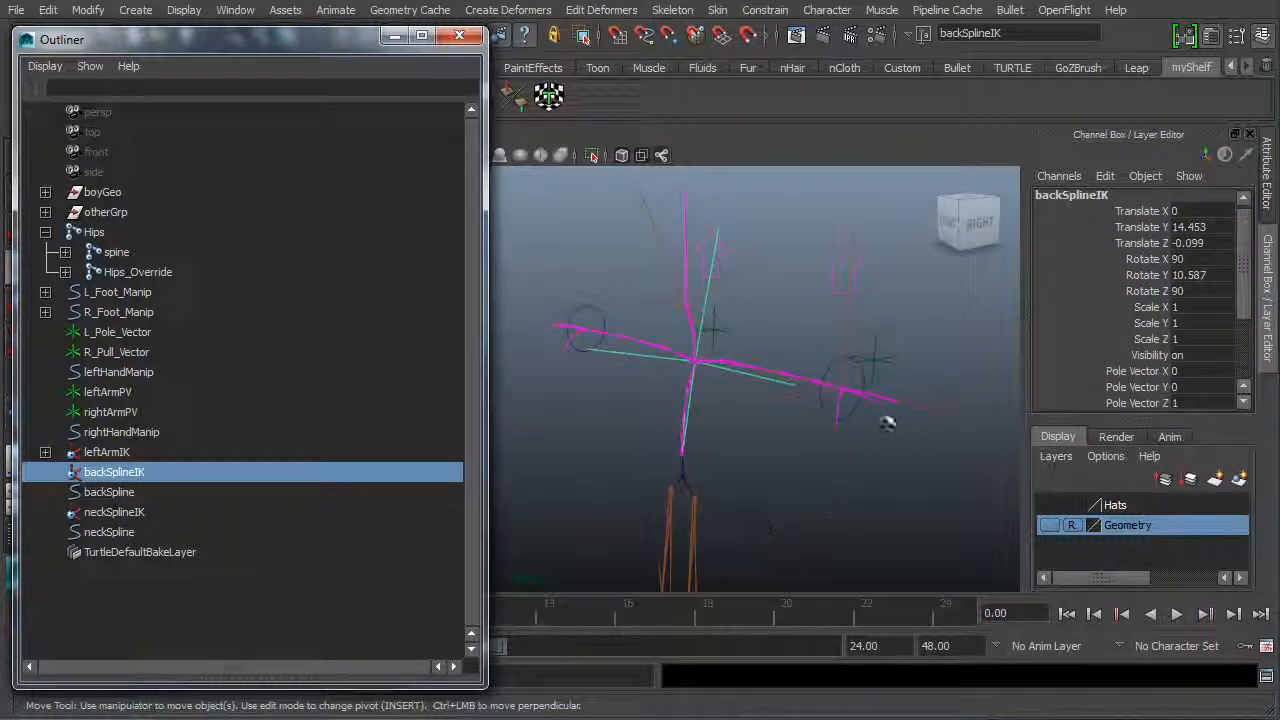
scroll(1243, 330, "down", 3)
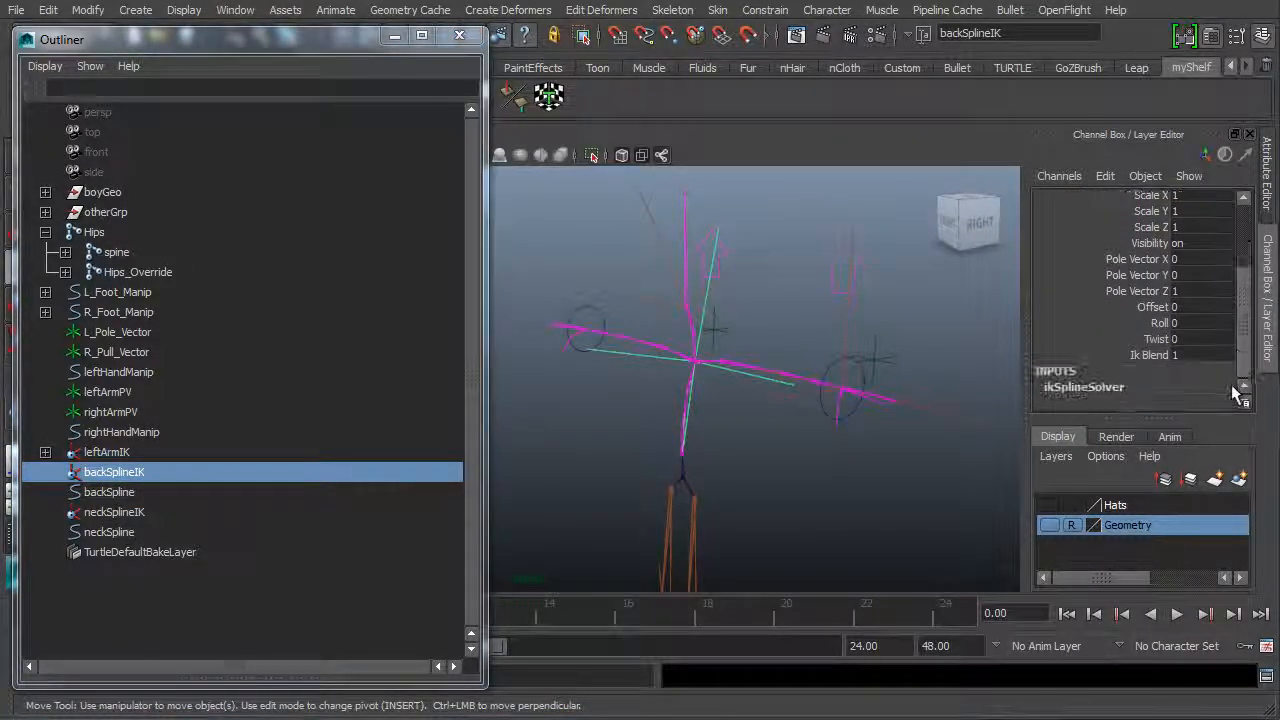
left_click(1157, 339)
middle_click_drag(729, 377, 760, 410)
key("ctrl+z")
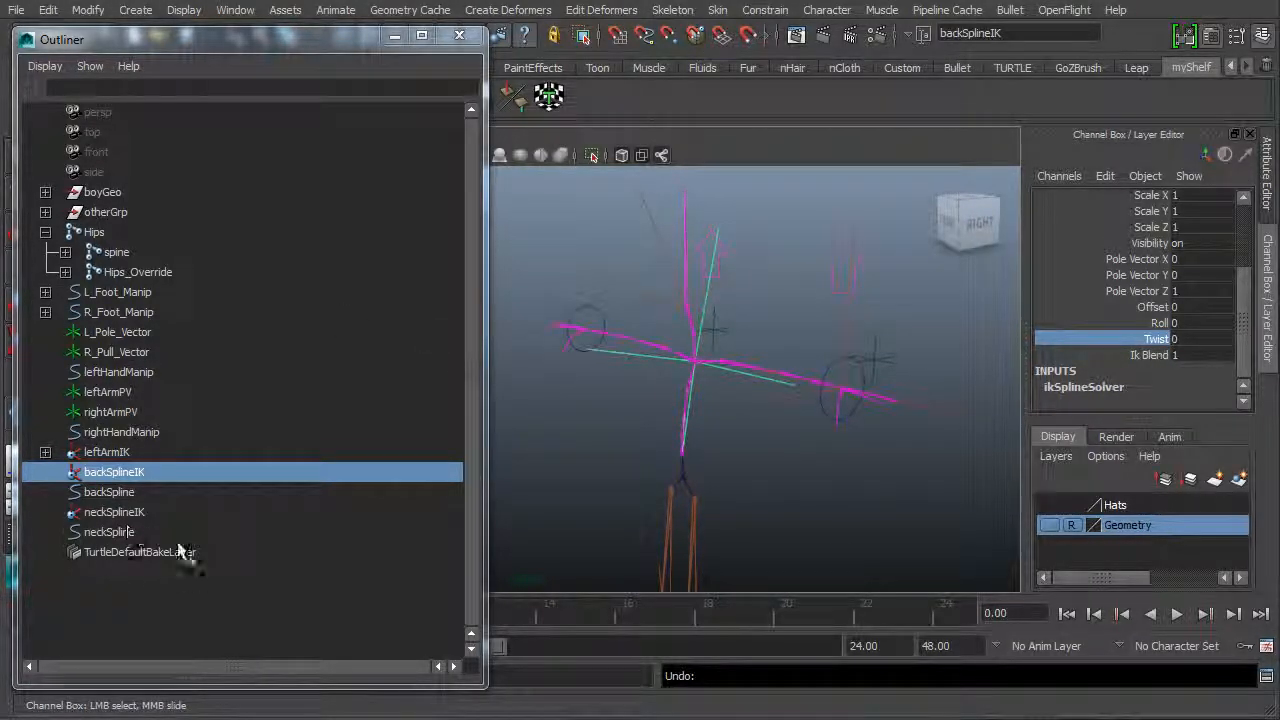